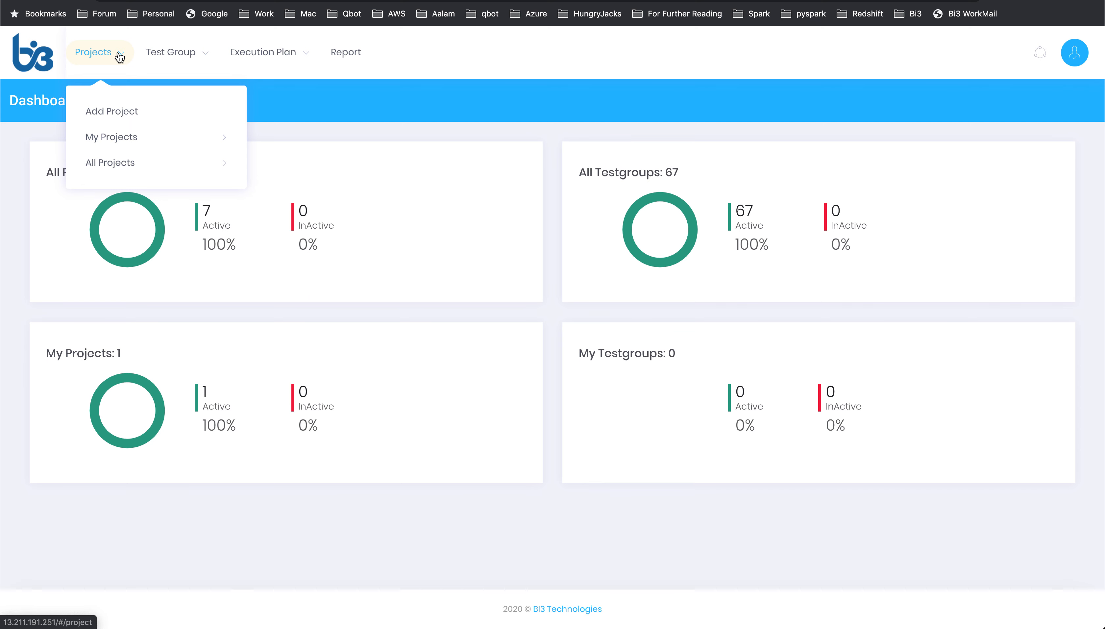
pyautogui.moveTo(178, 62)
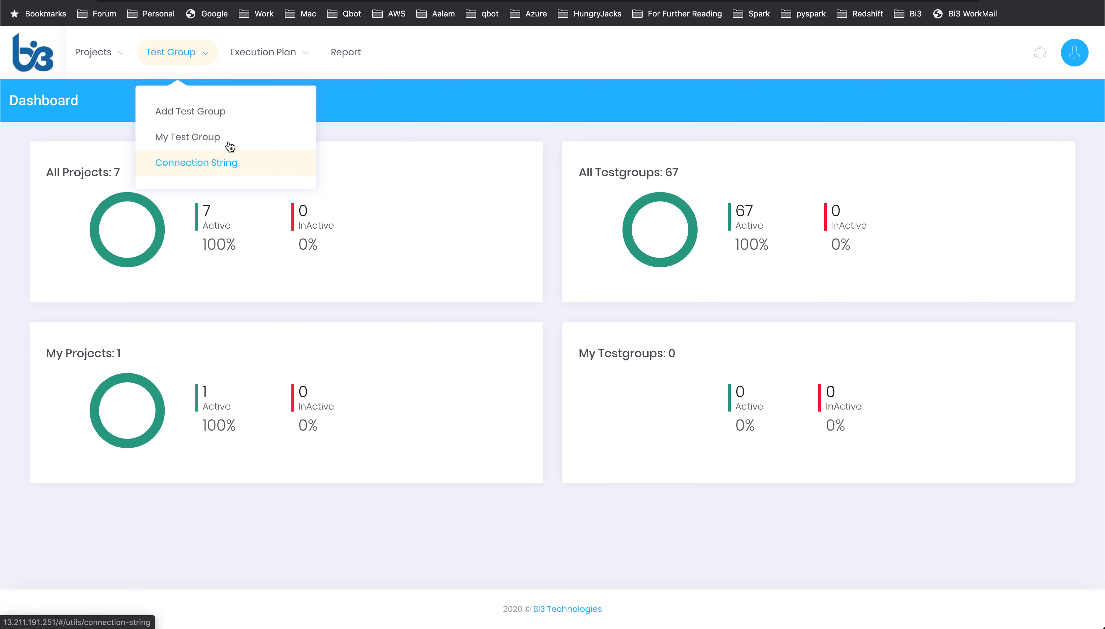
pyautogui.moveTo(264, 61)
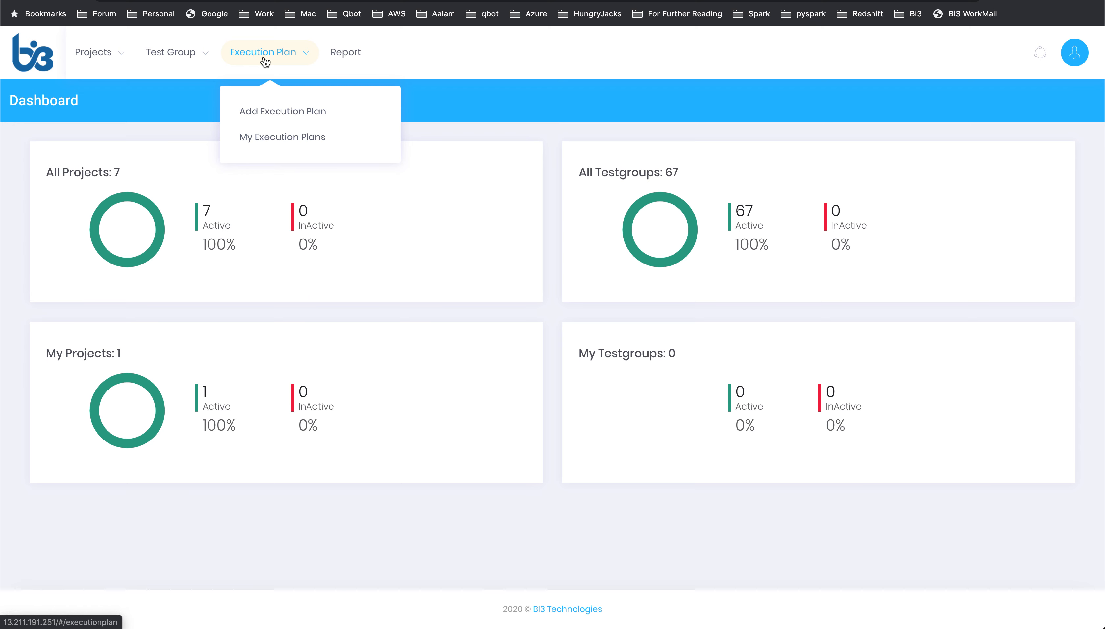
pyautogui.moveTo(96, 60)
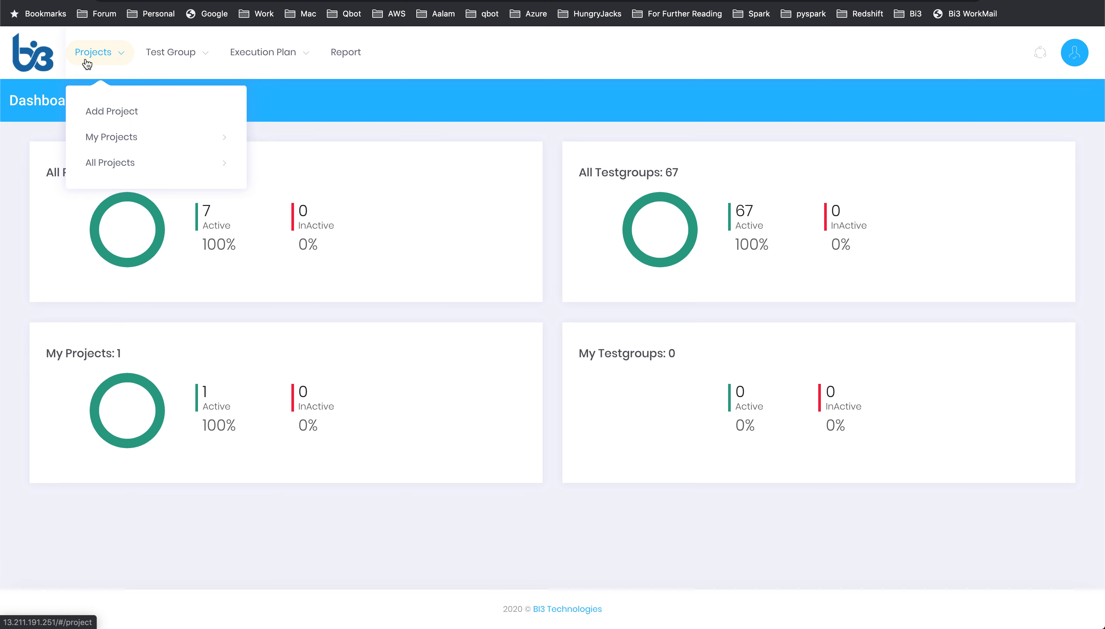
pyautogui.moveTo(101, 139)
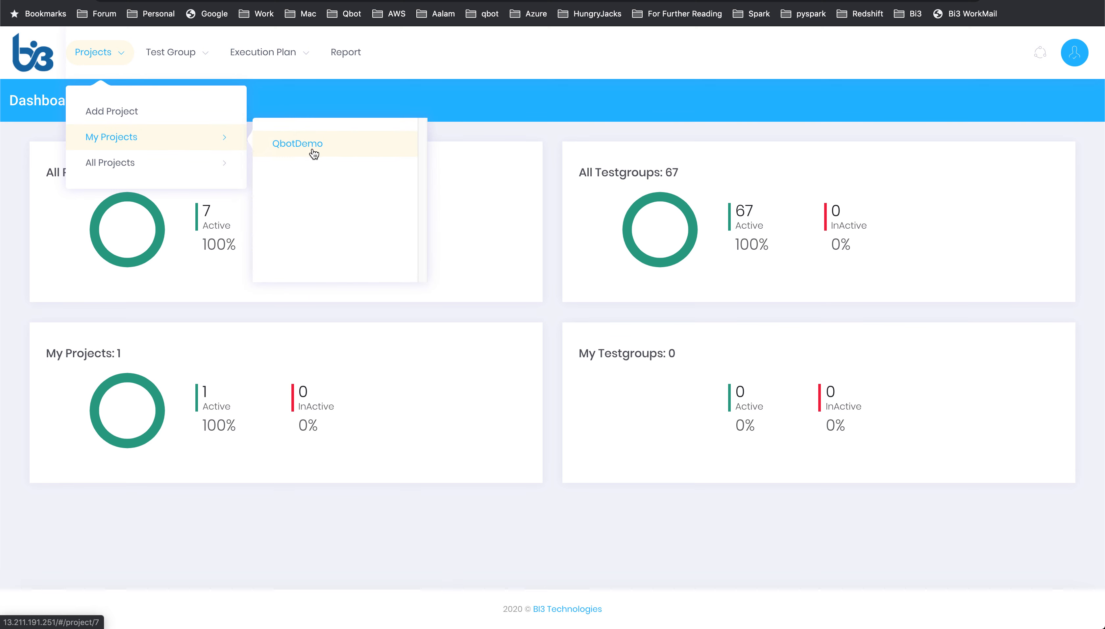
# Step: Open a new test group form and select the QbotDemo project
pyautogui.moveTo(177, 57)
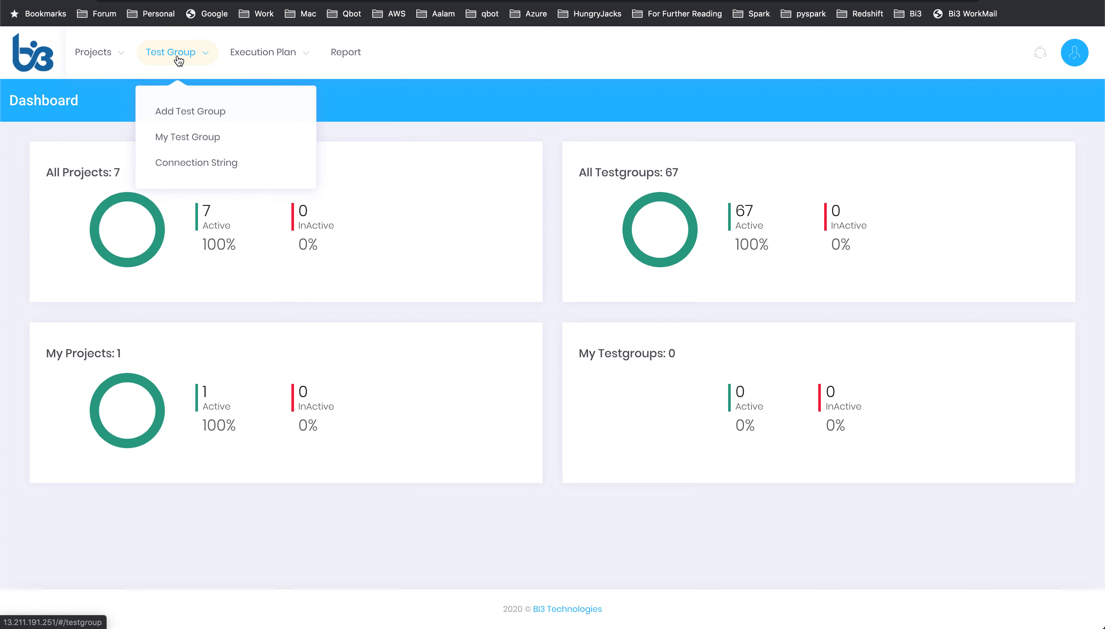
pyautogui.click(187, 114)
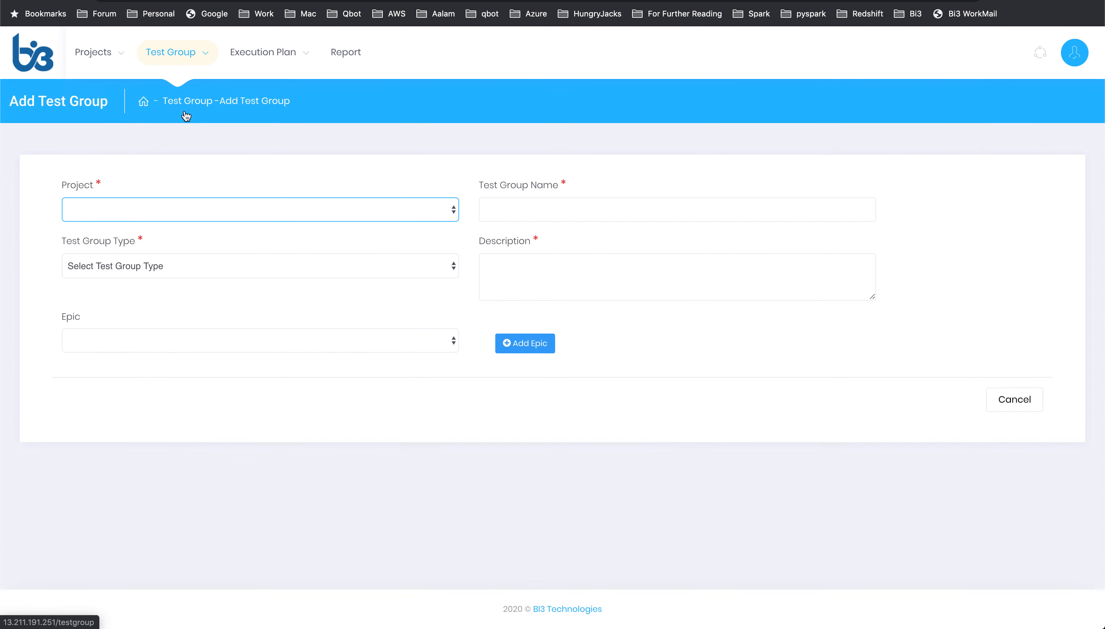
pyautogui.click(318, 209)
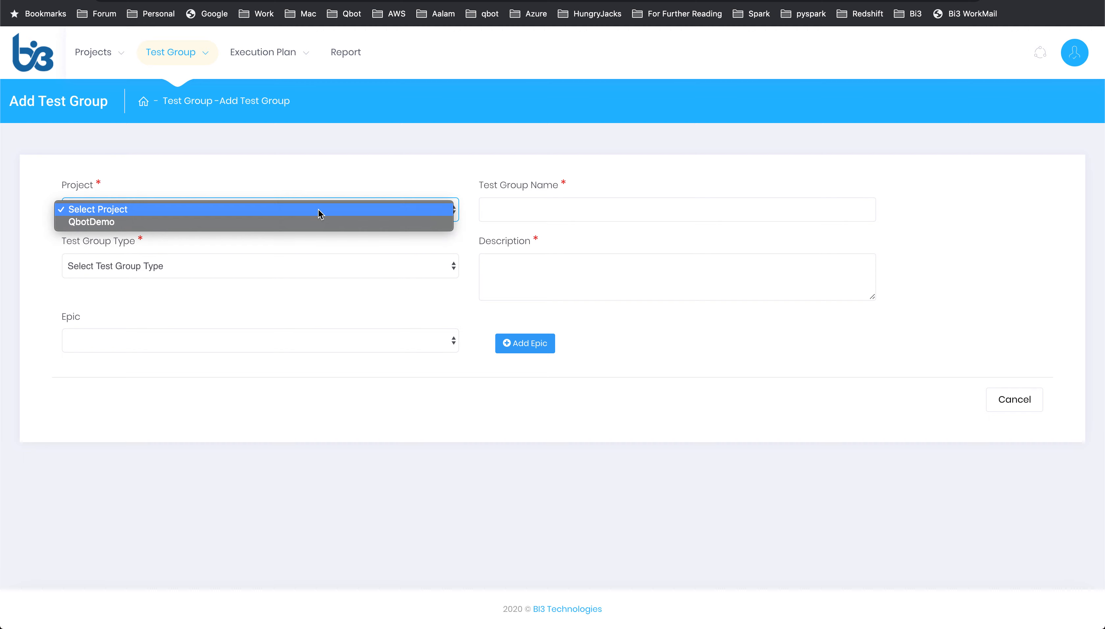
pyautogui.click(313, 226)
# Step: Name the test group TestFilevalidation
pyautogui.click(560, 211)
pyautogui.write('Te')
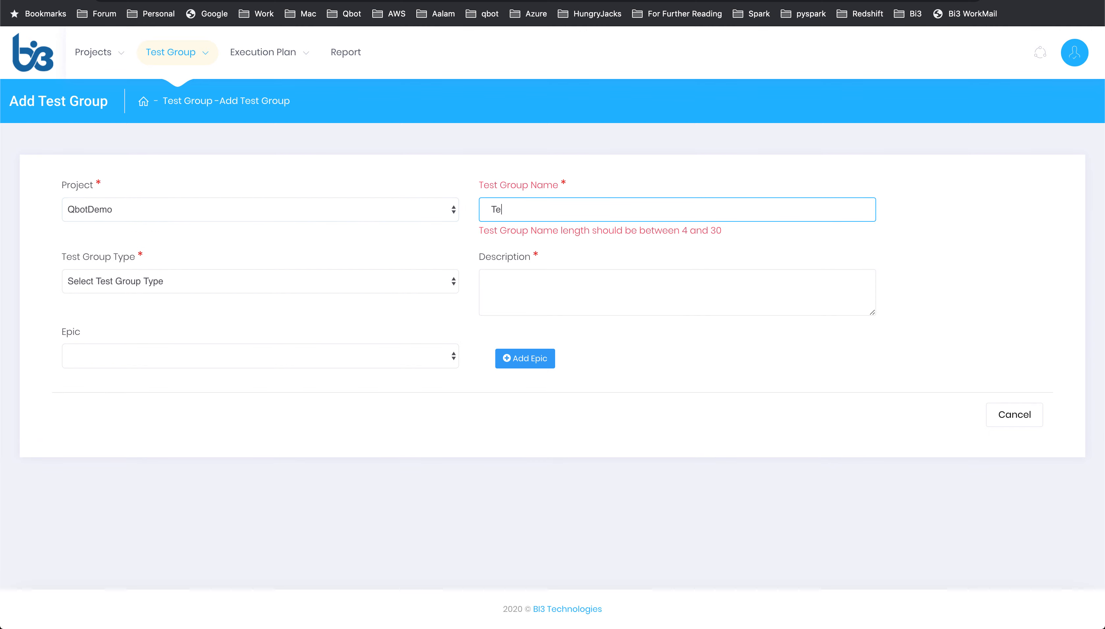
pyautogui.write('stFile')
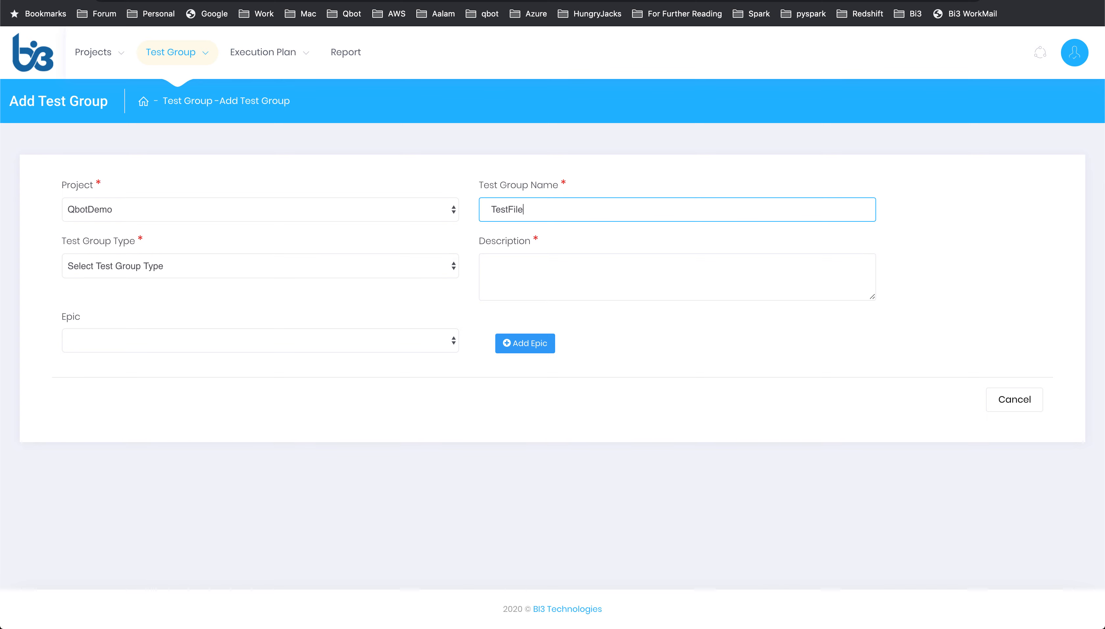
pyautogui.write('vl')
pyautogui.press('BackSpace')
pyautogui.write('alidation')
# Step: Set the test group type to File and the description to File validation
pyautogui.click(293, 266)
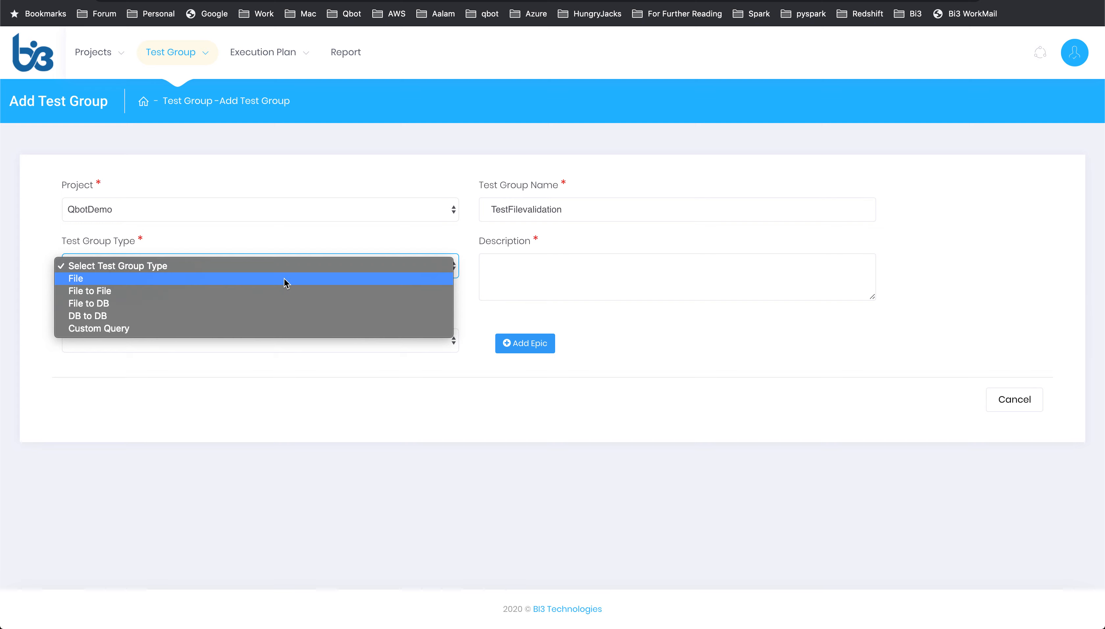
pyautogui.click(285, 279)
pyautogui.click(572, 271)
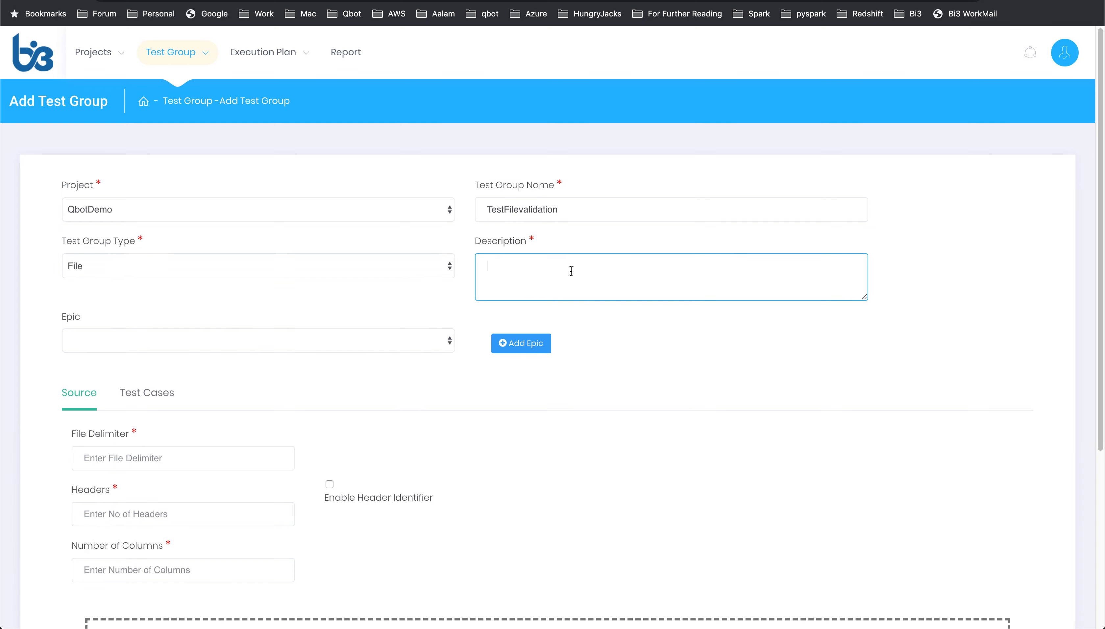
pyautogui.write('File validation')
# Step: Create a new epic named DemoEpic with summary Demo and assign it to the test group
pyautogui.click(517, 344)
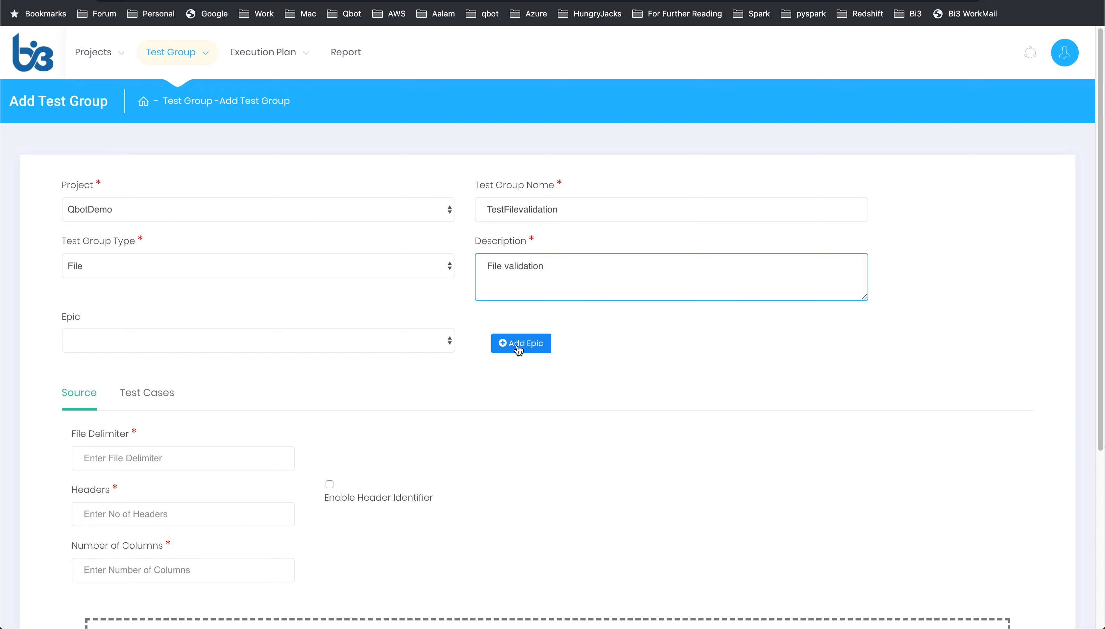
pyautogui.click(475, 160)
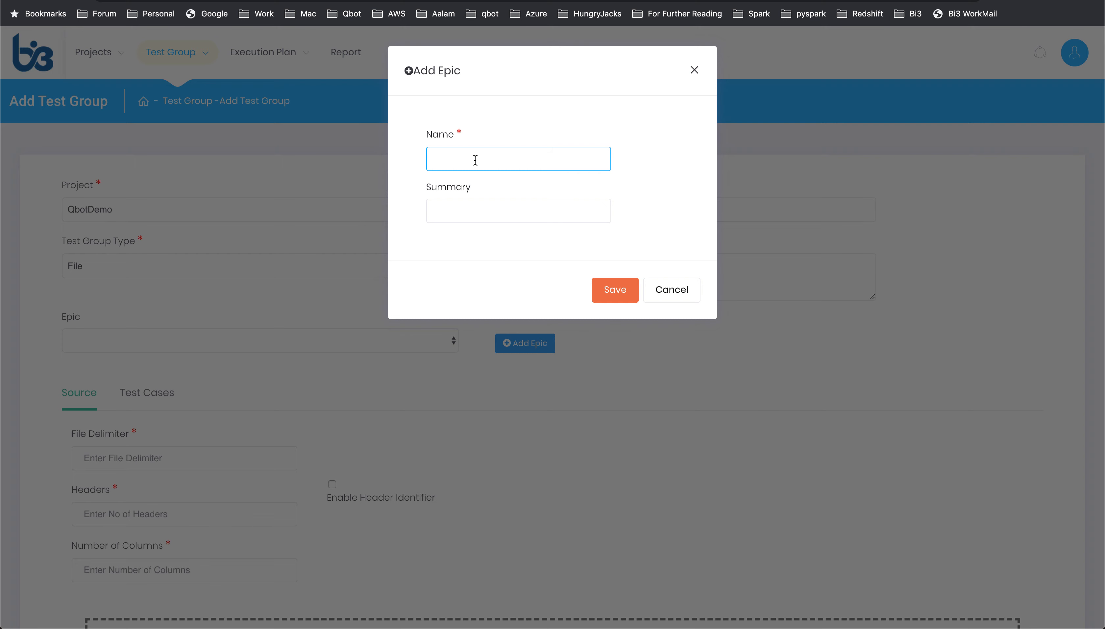
pyautogui.write('DemoEpic')
pyautogui.click(465, 210)
pyautogui.write('Demo')
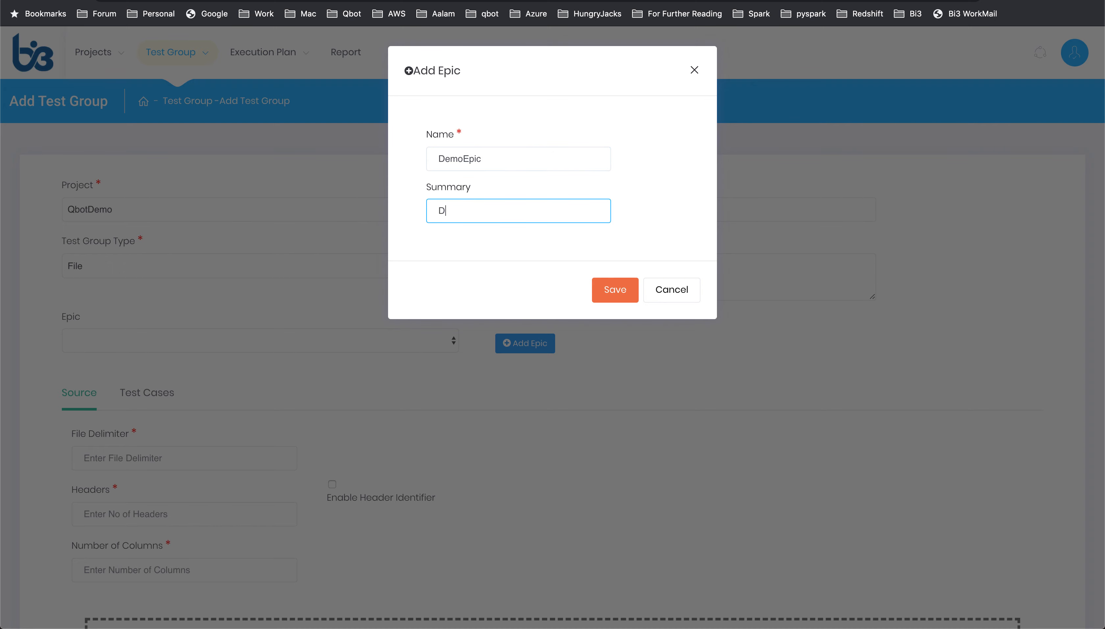
pyautogui.click(614, 291)
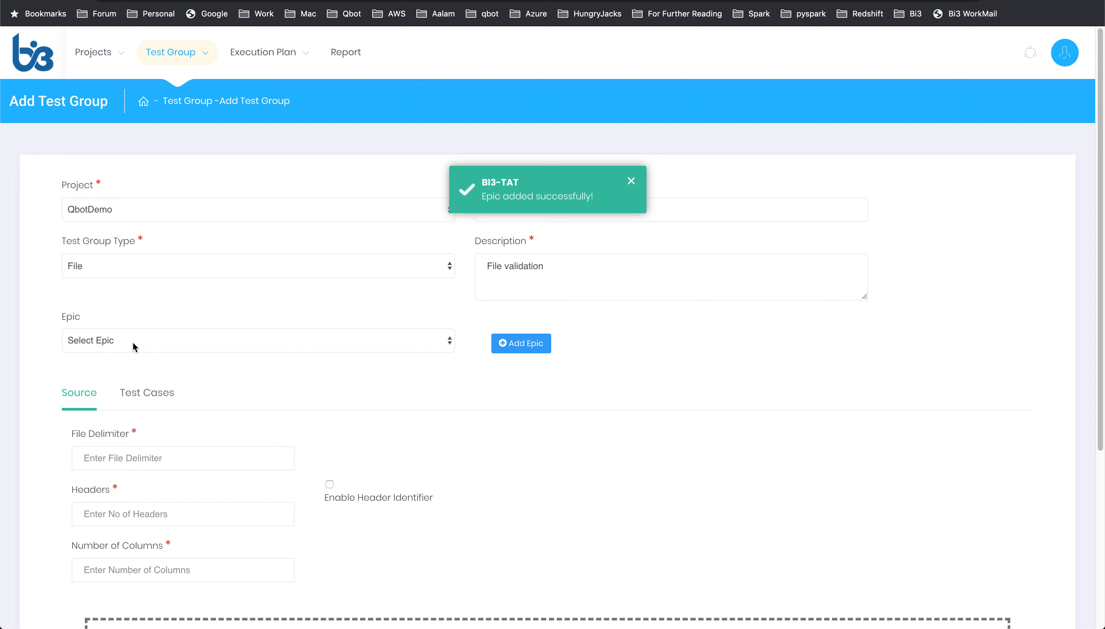
pyautogui.click(172, 342)
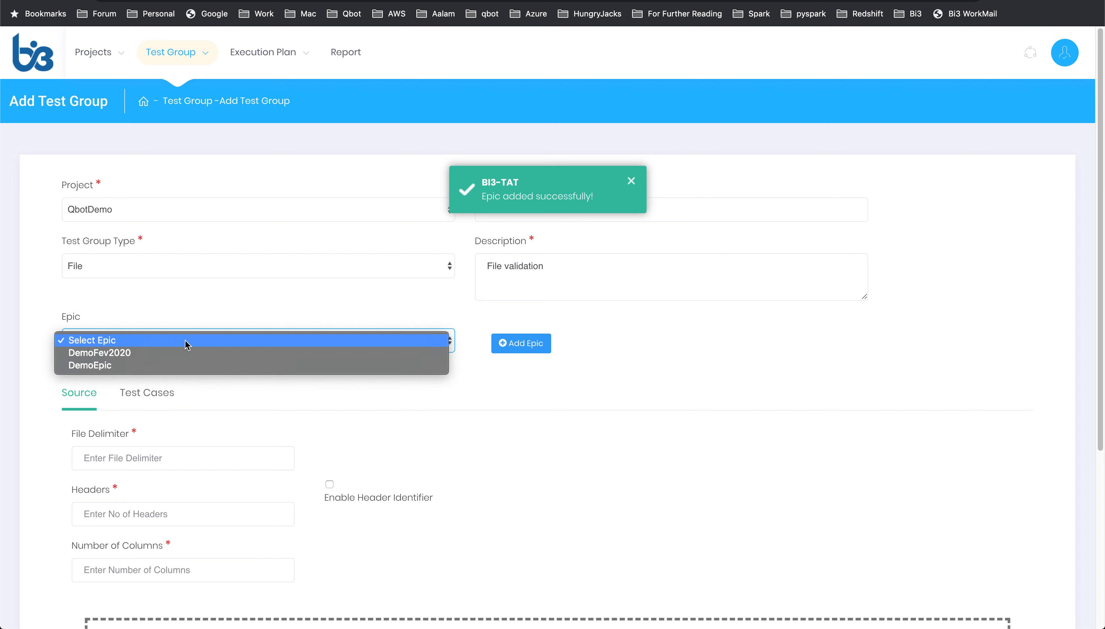
pyautogui.click(170, 360)
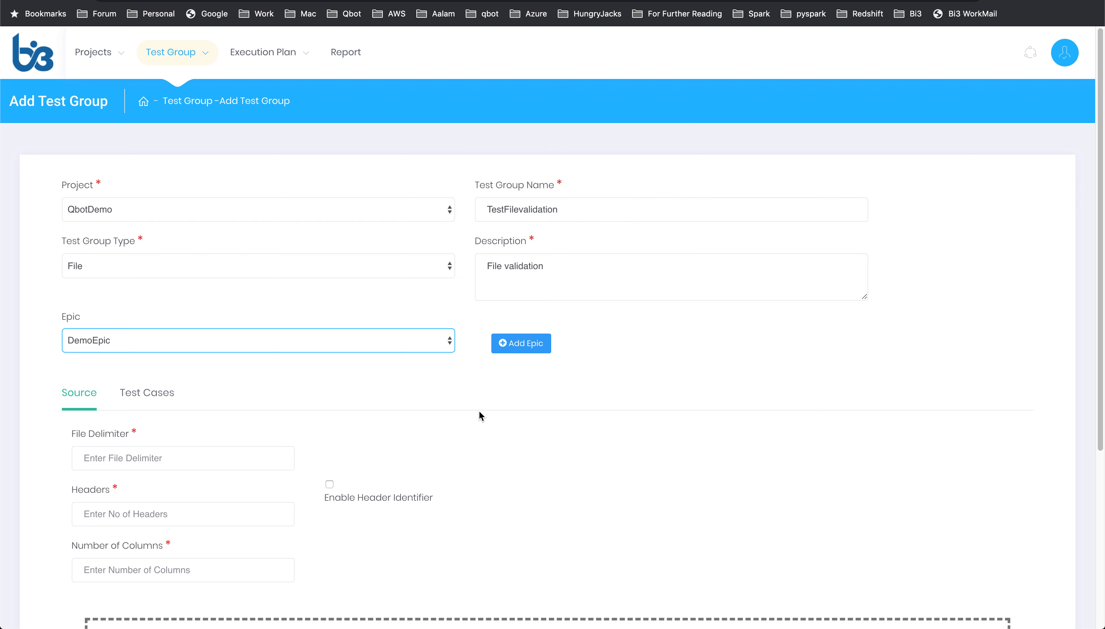
# Step: Set the file delimiter to a comma and enable the header identifier with the value User_ID
pyautogui.scroll(-1, 480, 412)
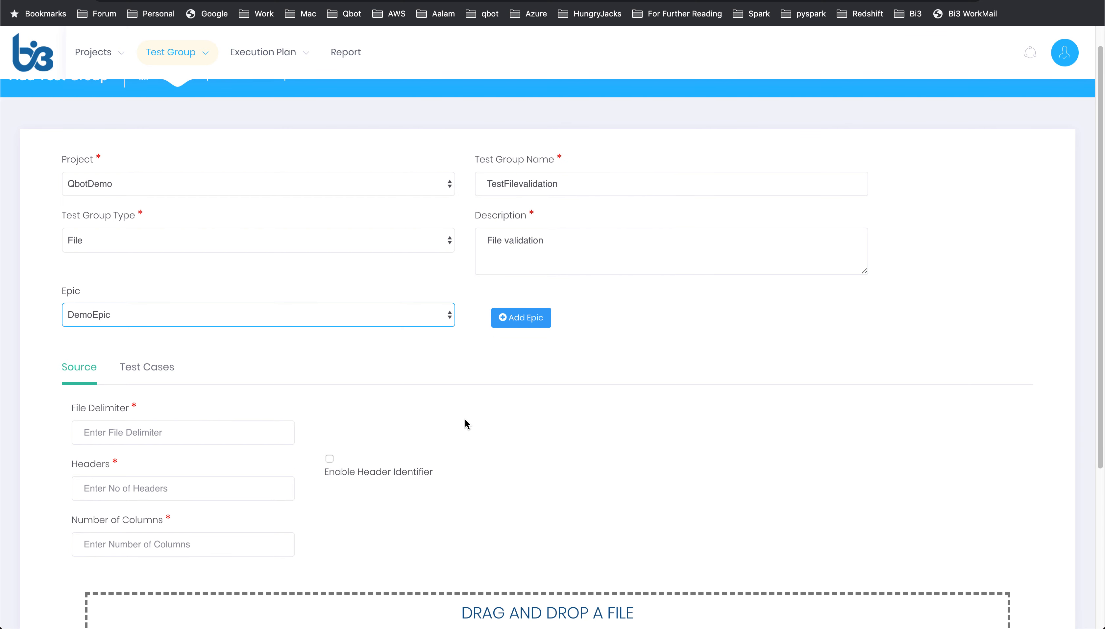
pyautogui.click(144, 433)
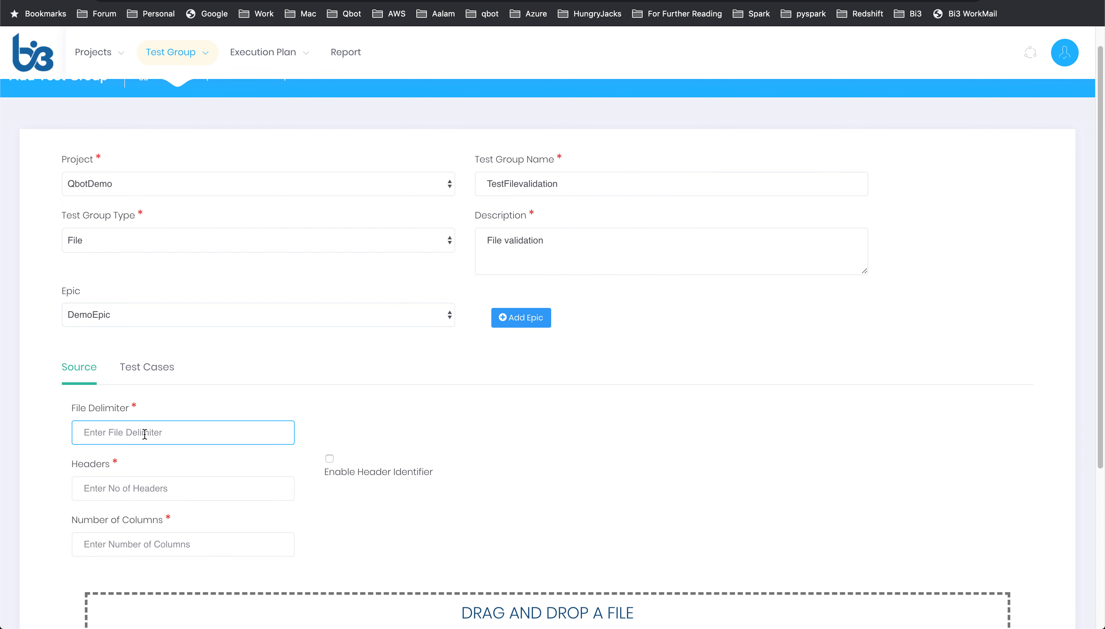
pyautogui.write(',')
pyautogui.click(329, 458)
pyautogui.click(624, 485)
pyautogui.write('U')
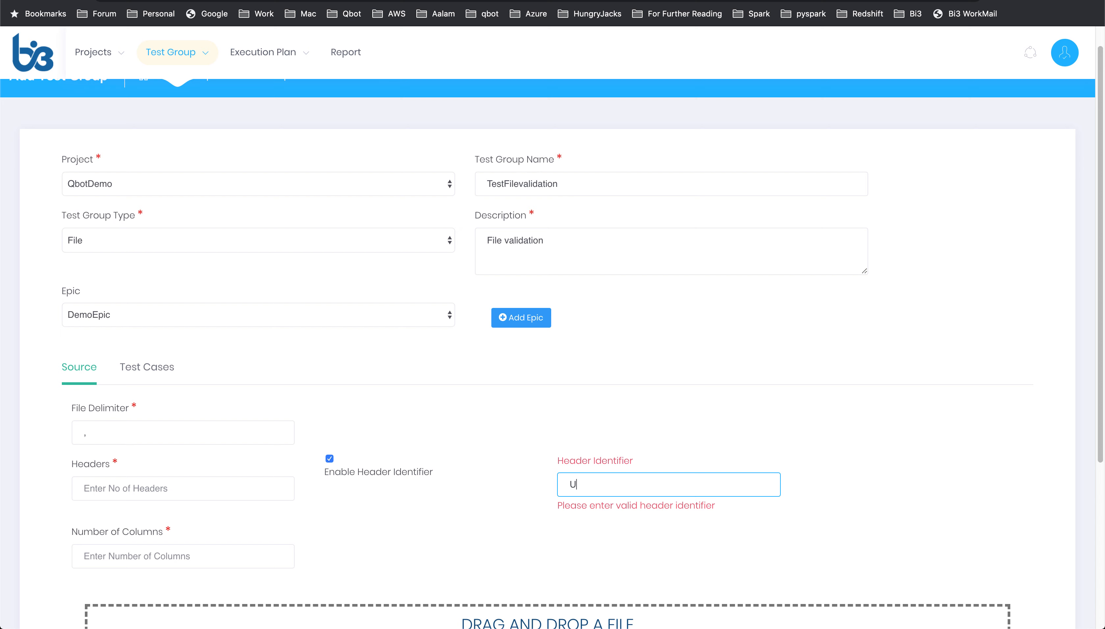
pyautogui.write('ser_ID')
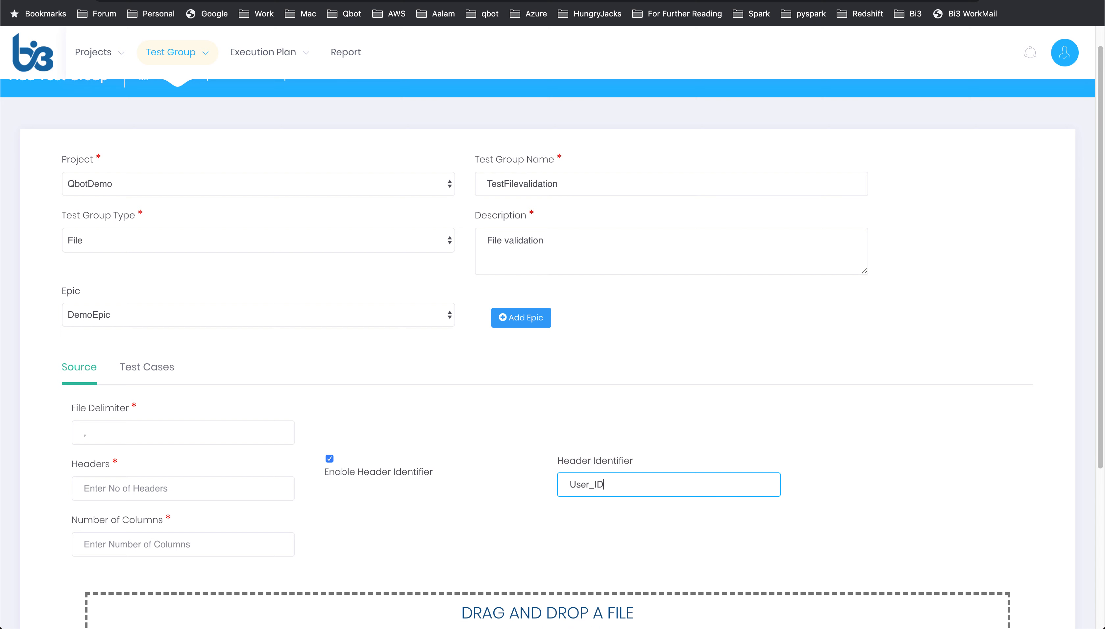
# Step: Set the headers count to 1 and upload Template_File_Source.xlsx as the source file
pyautogui.click(152, 487)
pyautogui.write('1')
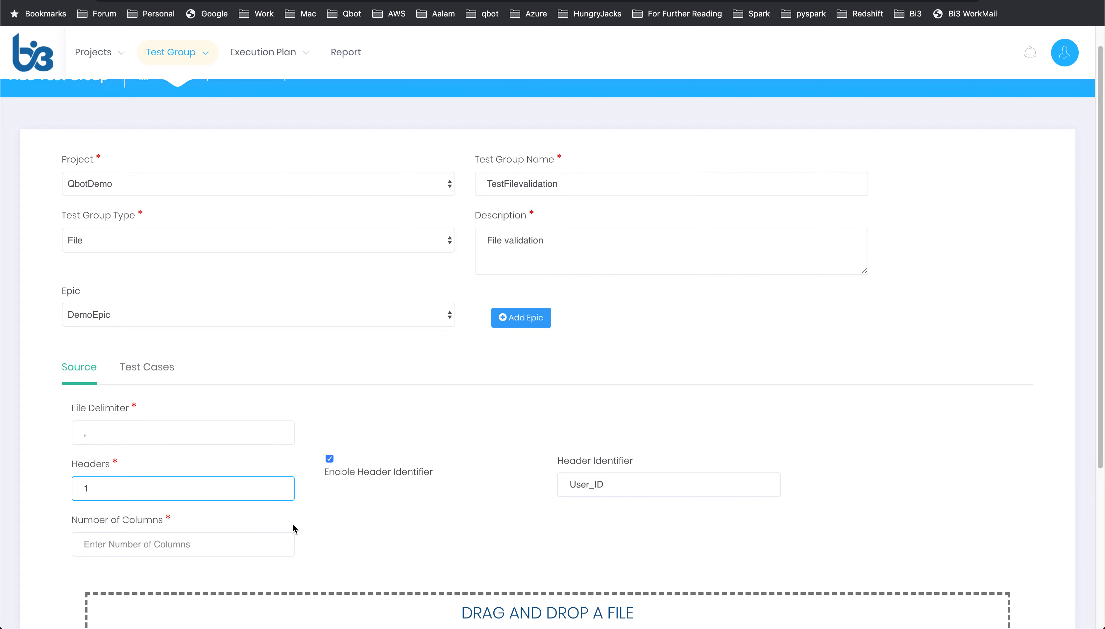
pyautogui.scroll(-5, 293, 525)
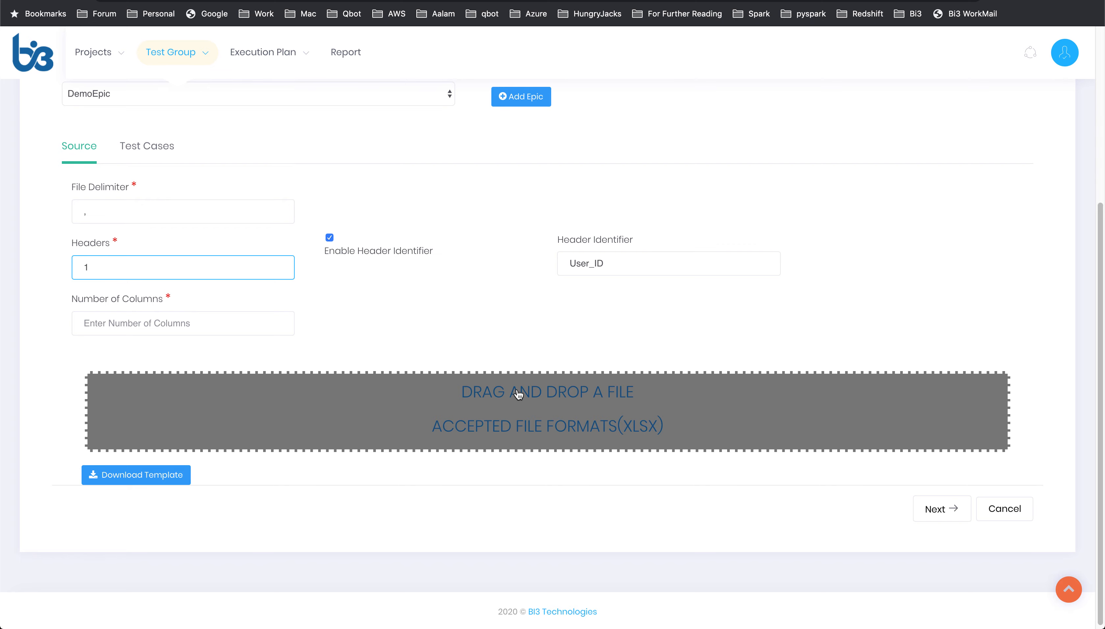
pyautogui.click(490, 411)
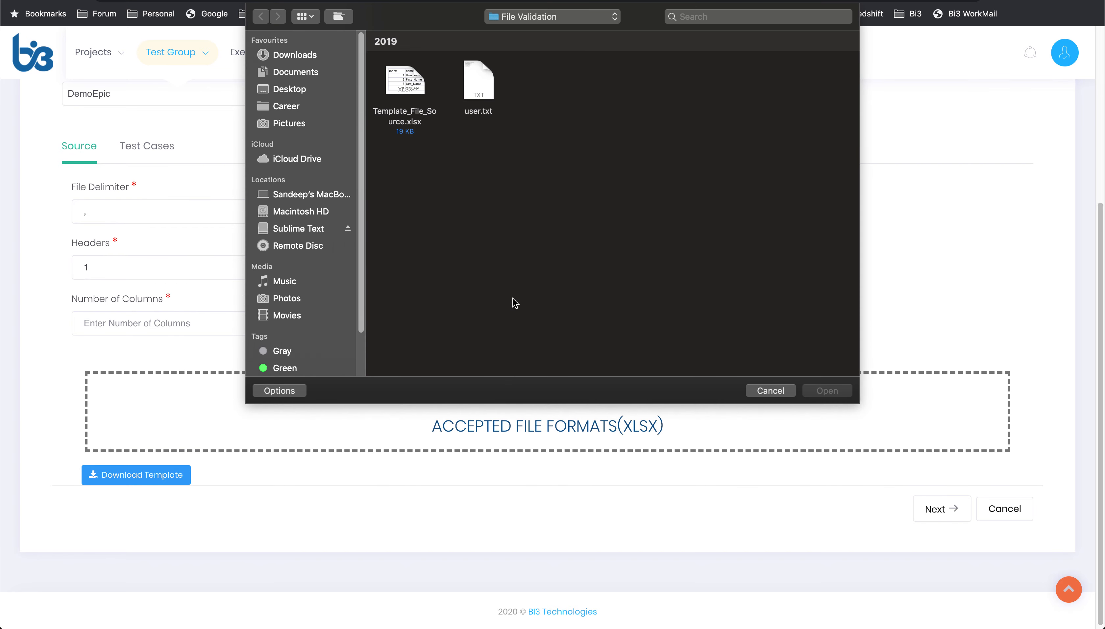
pyautogui.doubleClick(406, 95)
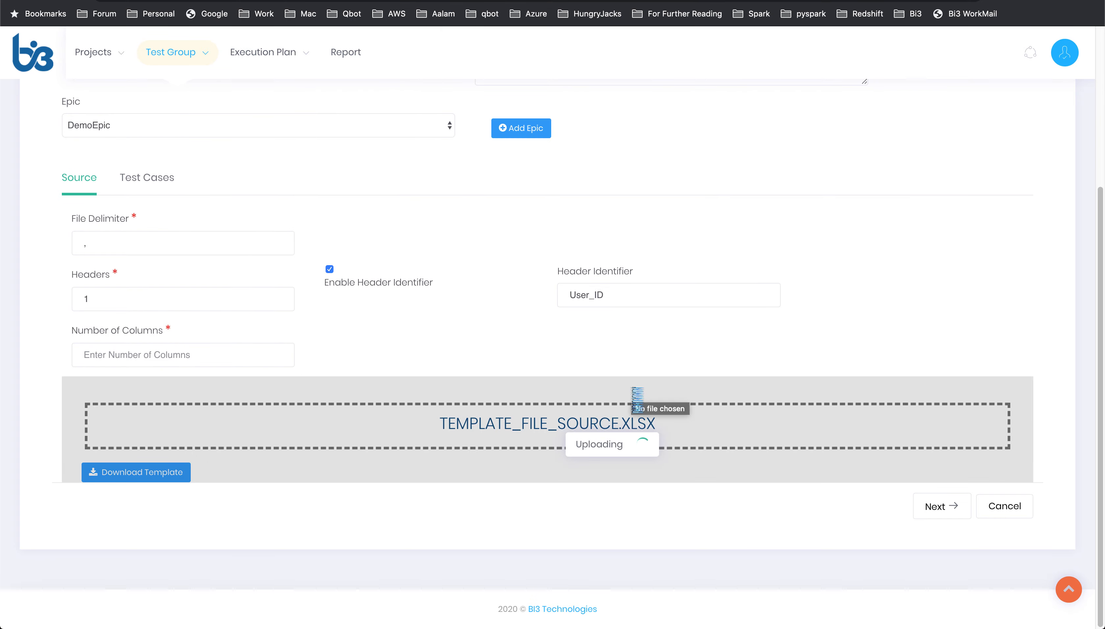
# Step: Proceed to test cases, tick Null, PK Distinct, Length and Data Type checks, and save the test group
pyautogui.scroll(-5, 638, 399)
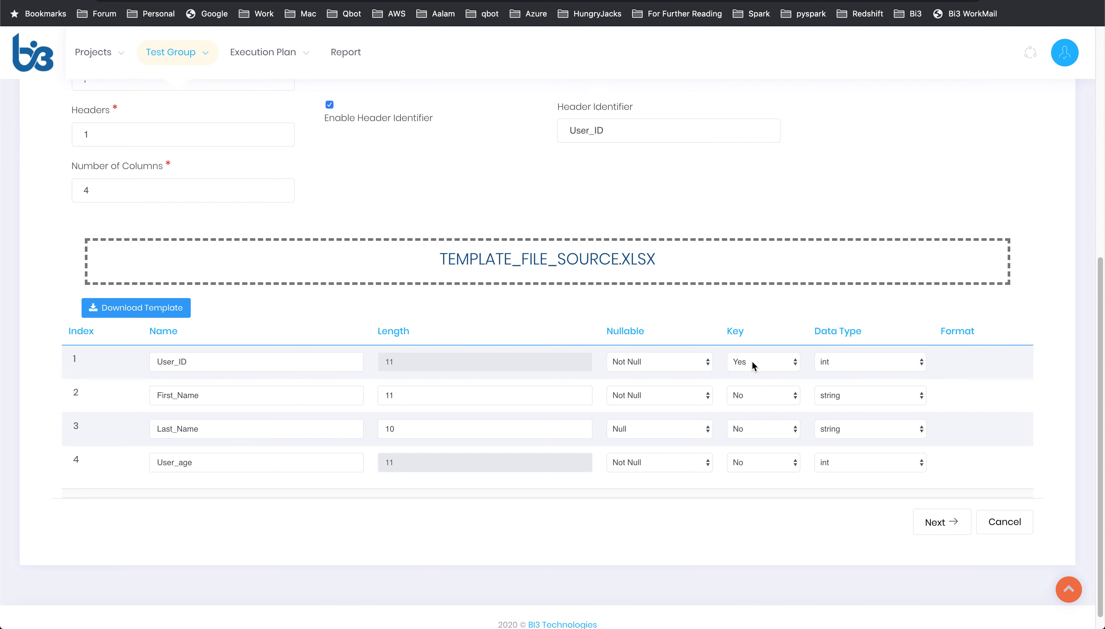
pyautogui.click(933, 524)
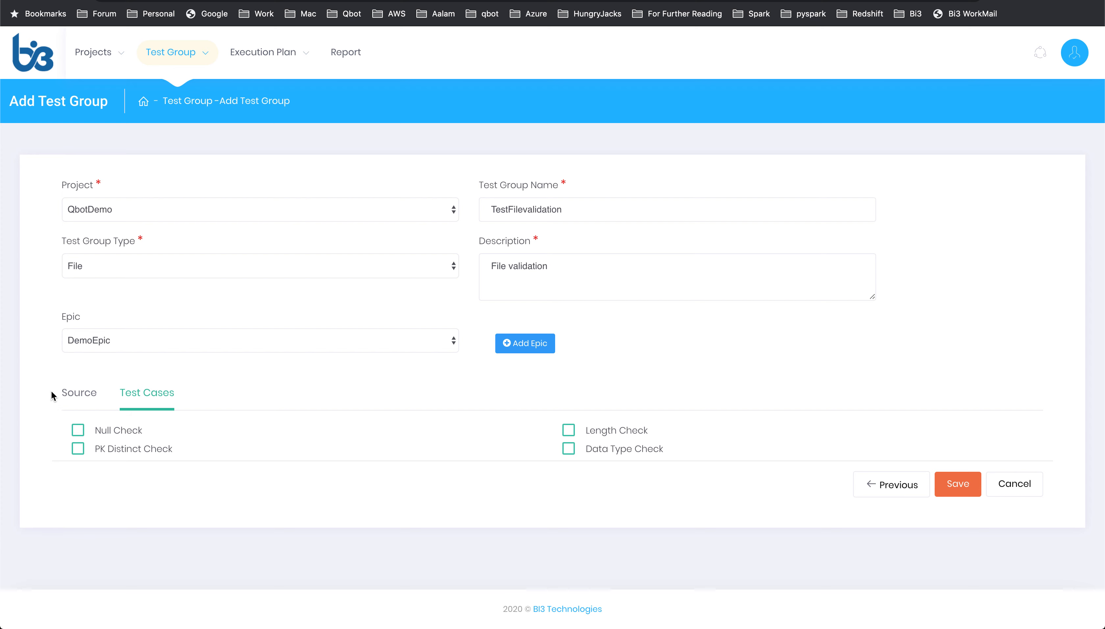
pyautogui.click(79, 432)
pyautogui.click(79, 449)
pyautogui.click(569, 432)
pyautogui.click(569, 449)
pyautogui.click(958, 485)
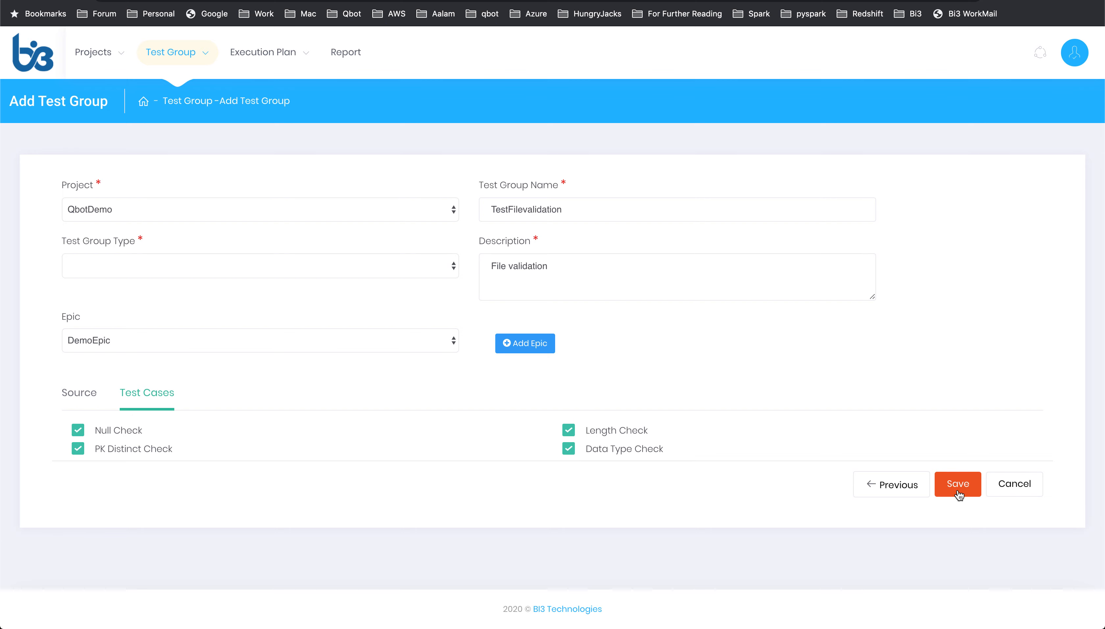
pyautogui.click(957, 490)
# Step: Open a new execution plan form, name it TESTExecutionplan and enter the description Demo
pyautogui.click(500, 399)
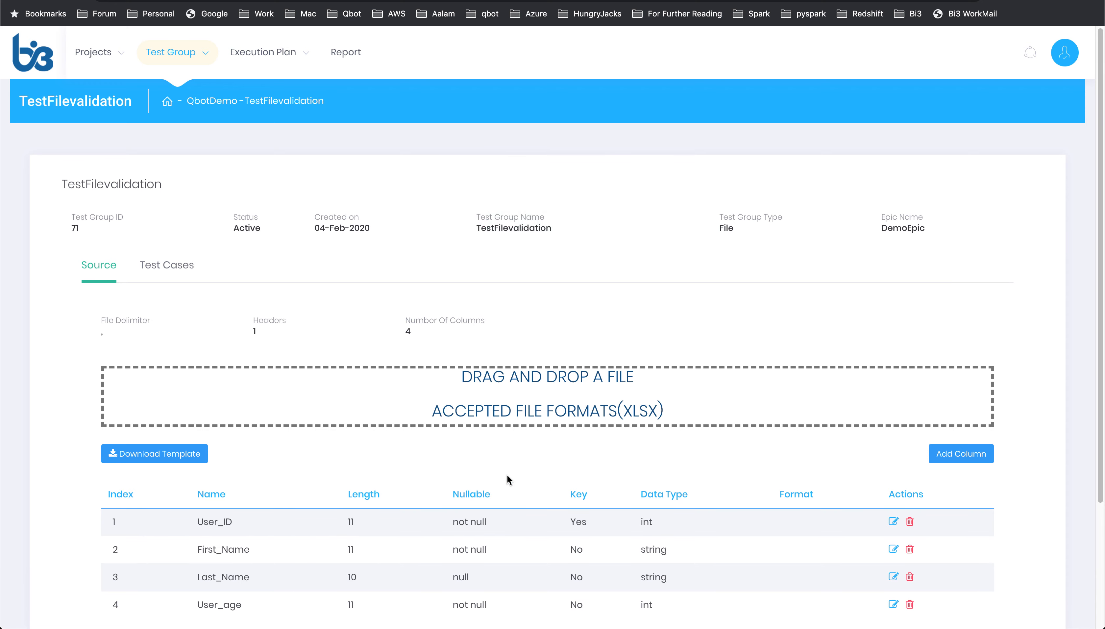
pyautogui.moveTo(232, 62)
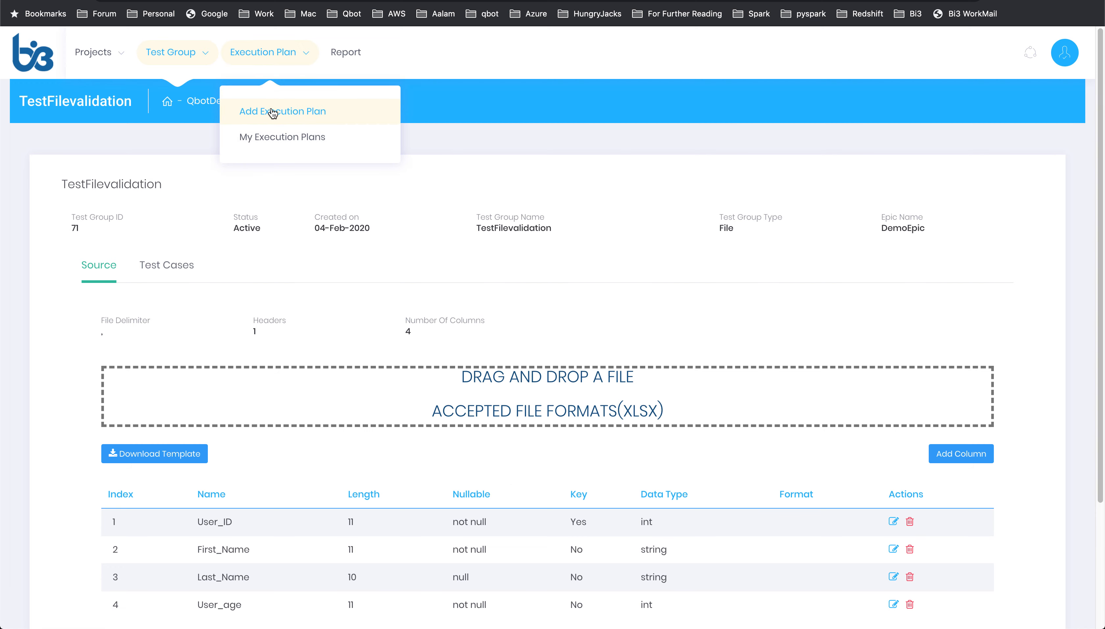
pyautogui.click(272, 110)
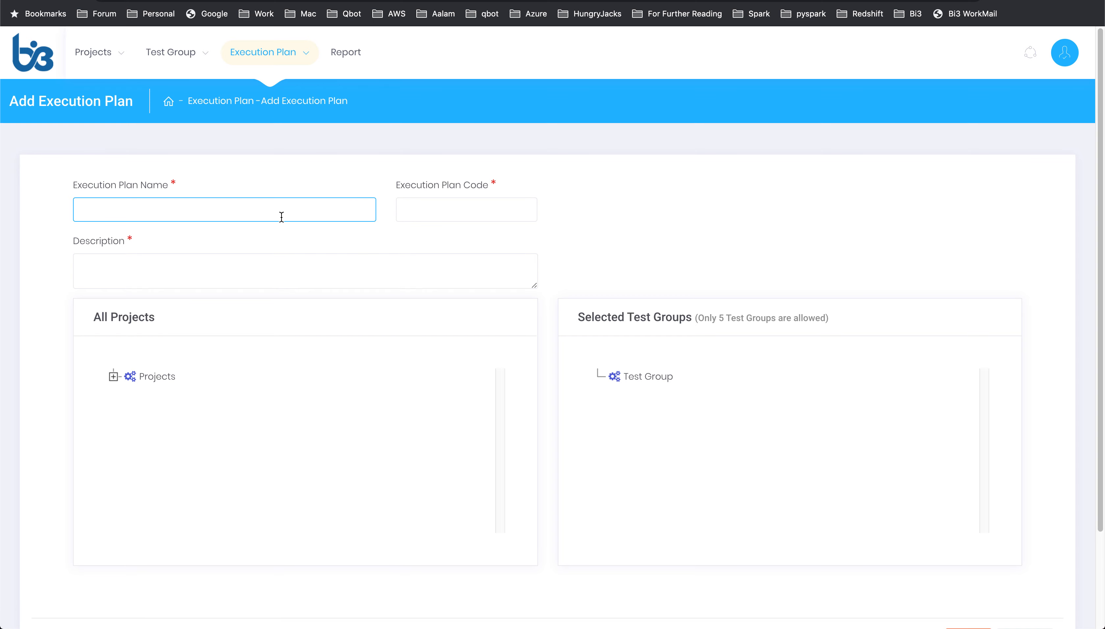
pyautogui.write('TESTExecutionplan')
pyautogui.click(132, 267)
pyautogui.write('Demo')
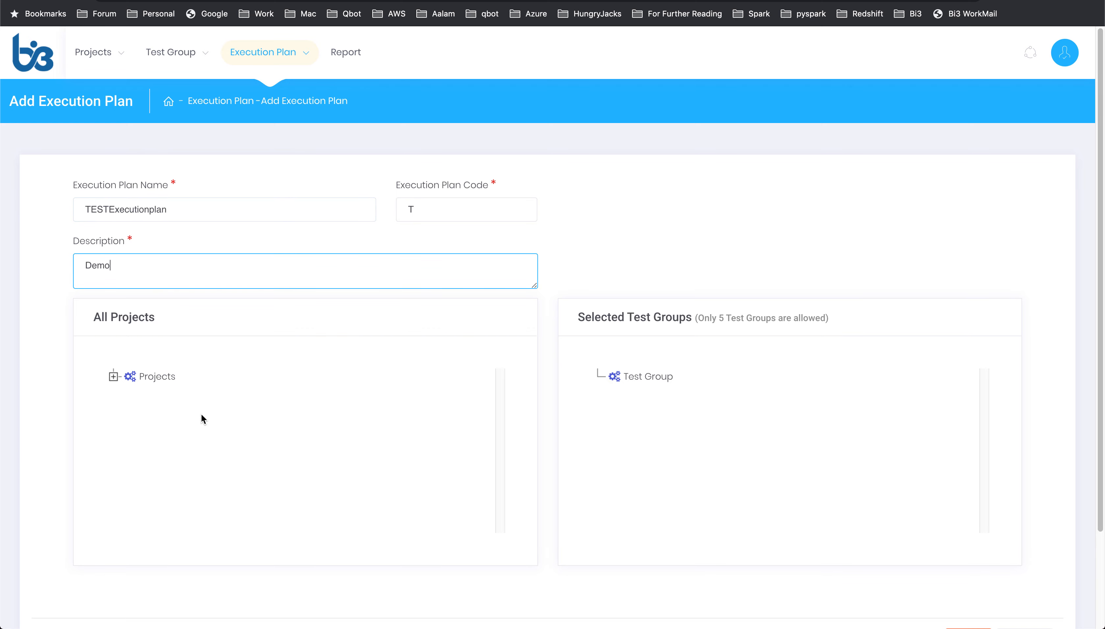
# Step: Expand QbotDemo in the projects tree and move TestFilevalidation into the selected test groups
pyautogui.click(115, 379)
pyautogui.click(130, 393)
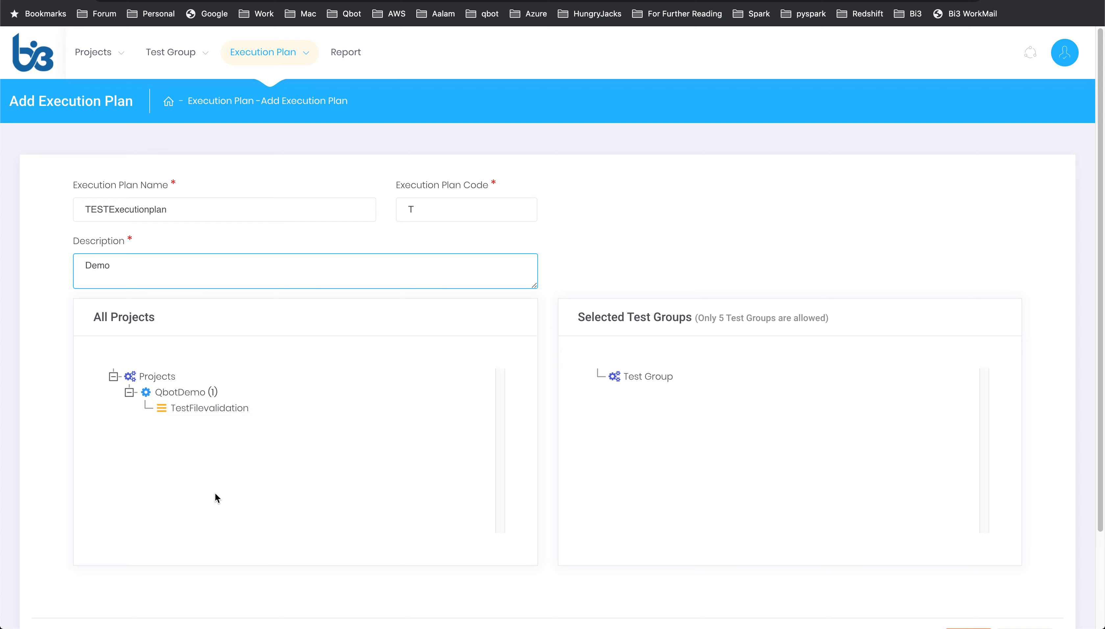
pyautogui.moveTo(208, 415); pyautogui.dragTo(742, 426)
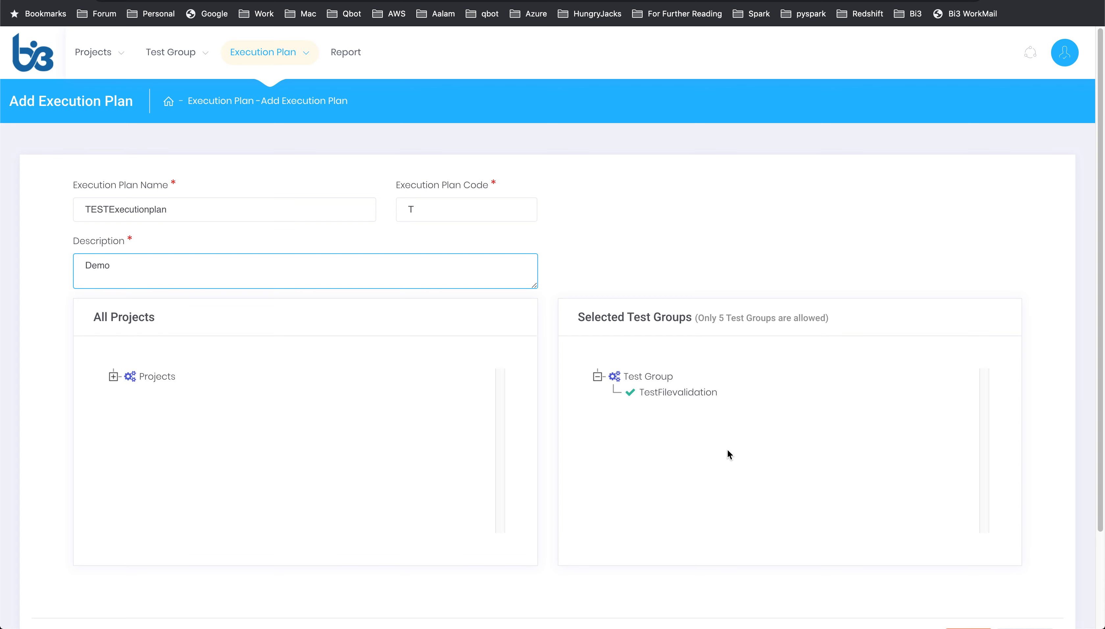
pyautogui.scroll(-1, 708, 480)
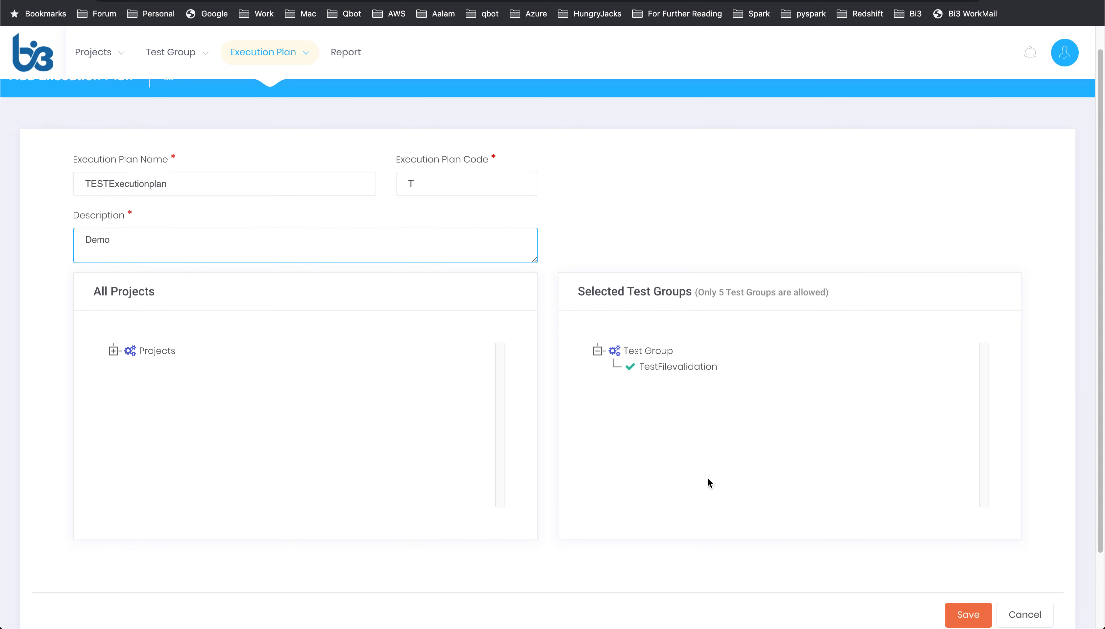
# Step: Save the new execution plan TESTExecutionplan
pyautogui.scroll(-1, 708, 478)
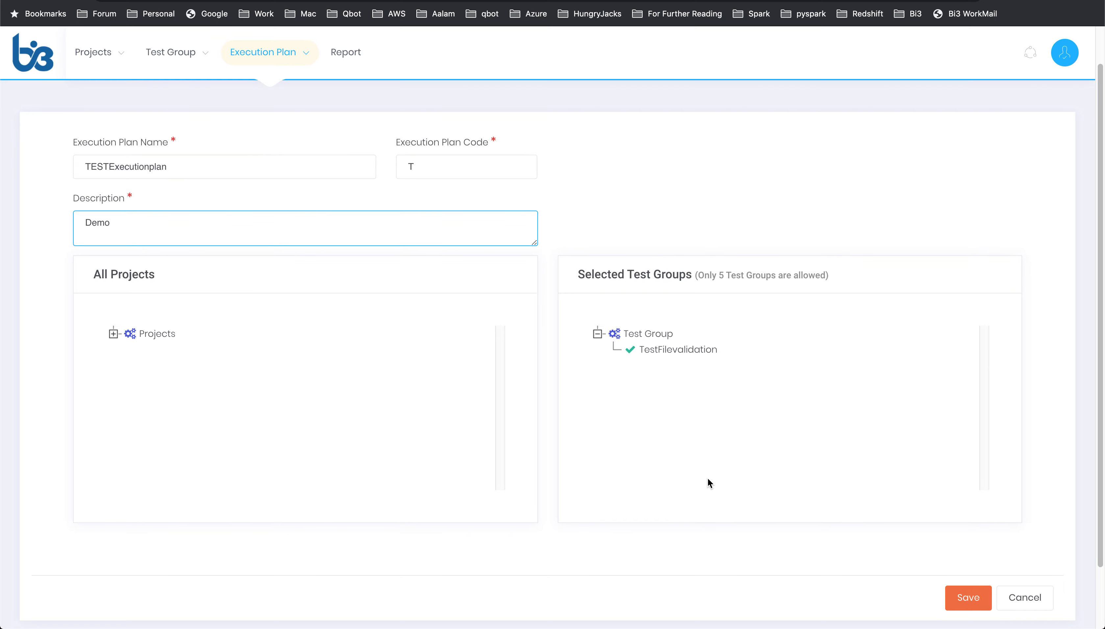
pyautogui.click(977, 599)
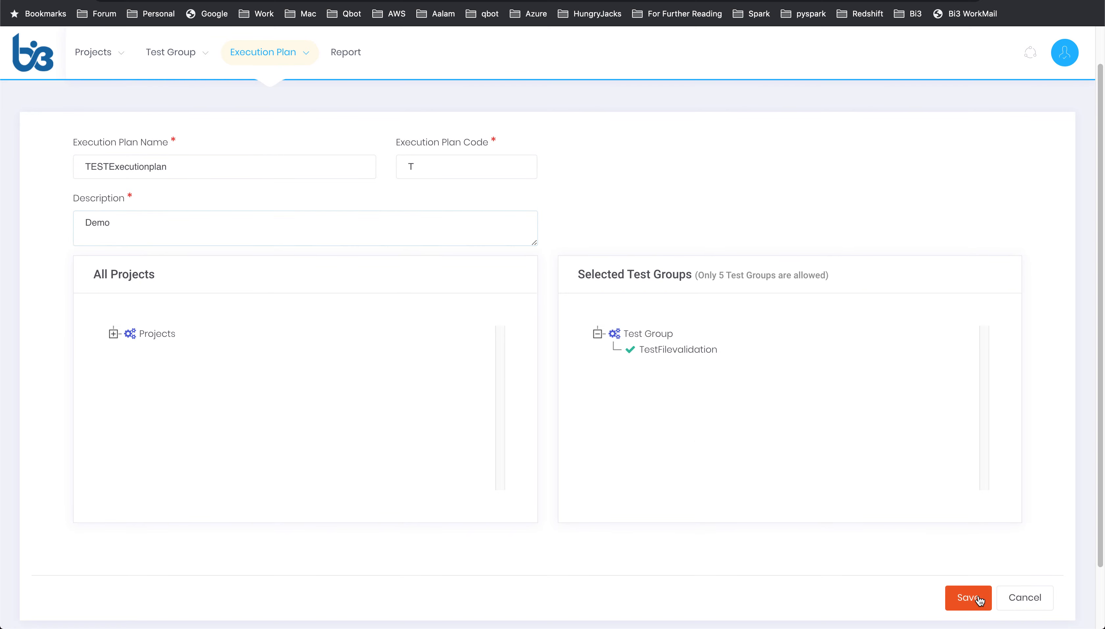
pyautogui.click(513, 398)
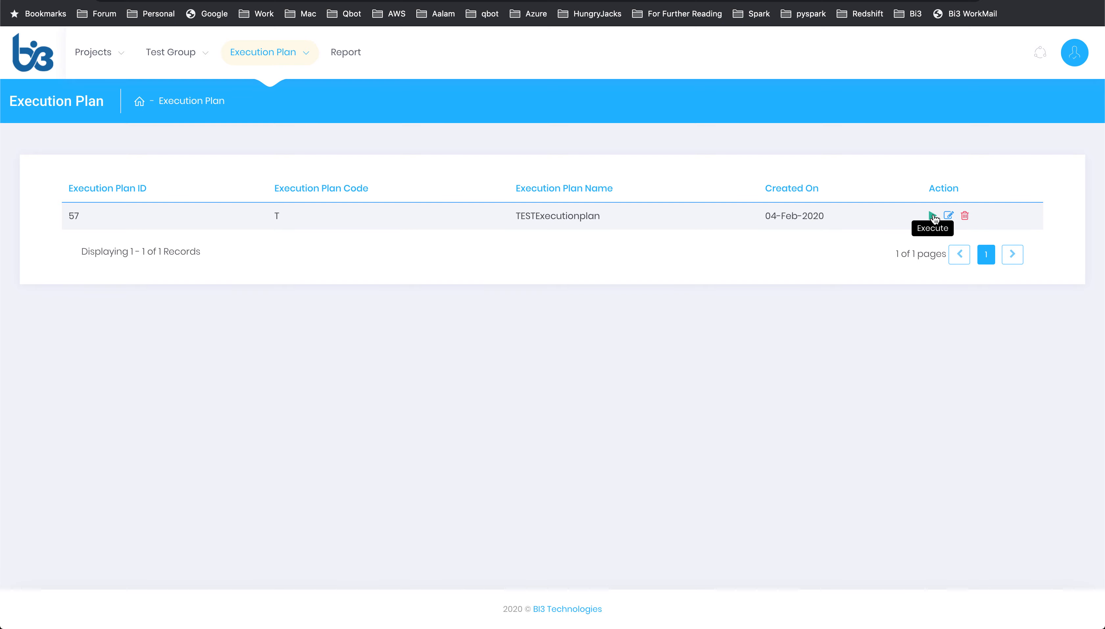
# Step: Start executing TESTExecutionplan and switch Auto Create Ticket on
pyautogui.click(933, 217)
pyautogui.click(522, 394)
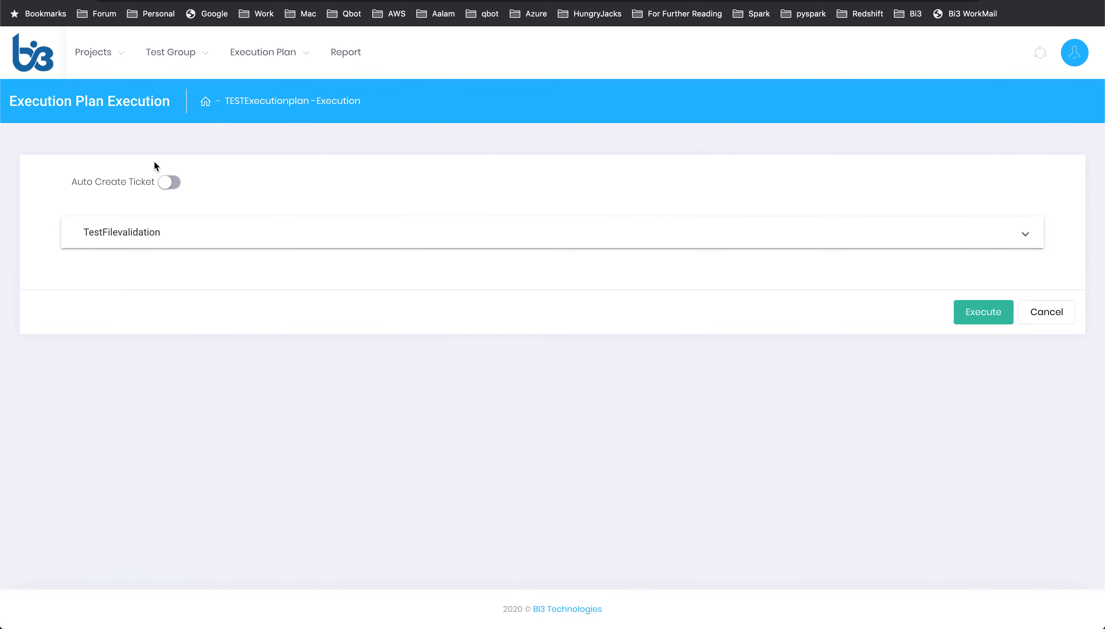
pyautogui.click(177, 184)
# Step: Expand TestFilevalidation, set its source to Upload and choose user.txt as the source file
pyautogui.click(149, 234)
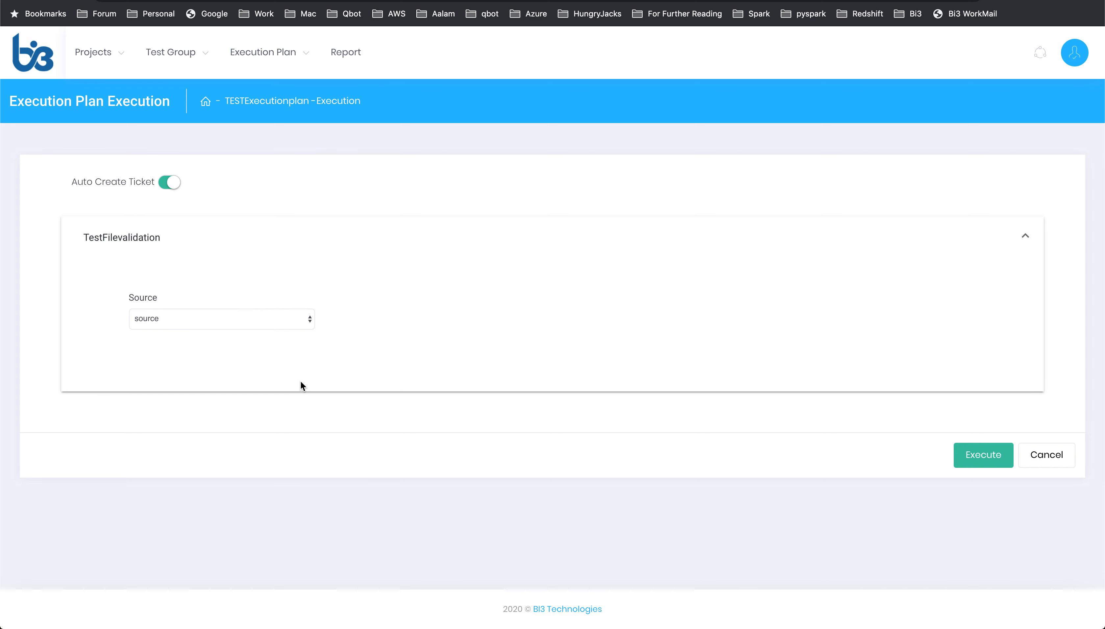
pyautogui.click(254, 324)
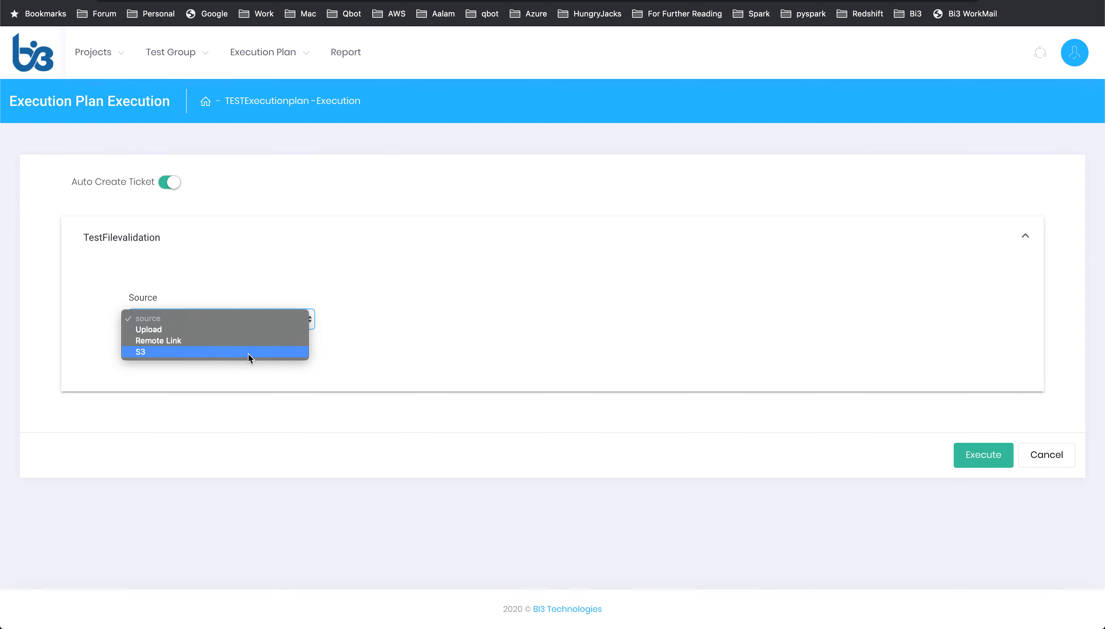
pyautogui.click(247, 332)
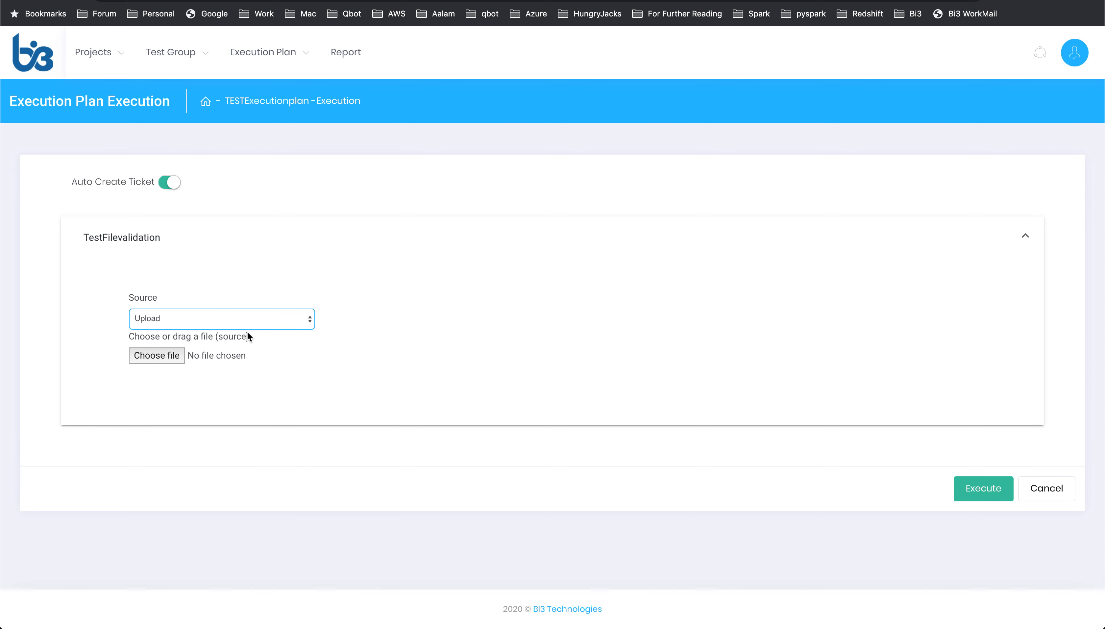
pyautogui.click(177, 363)
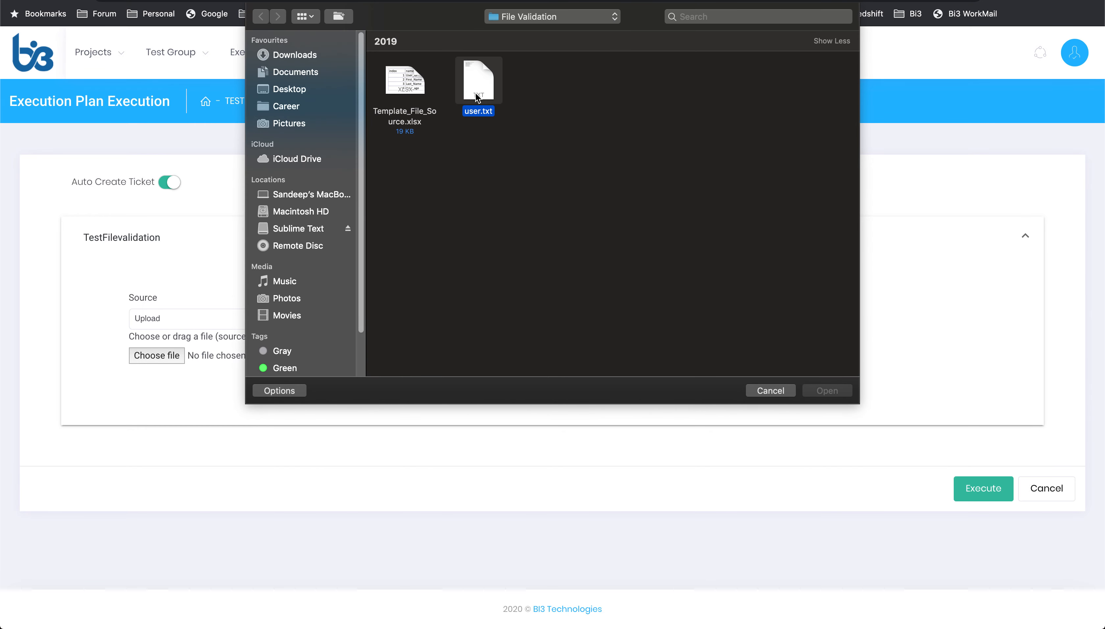
pyautogui.click(833, 394)
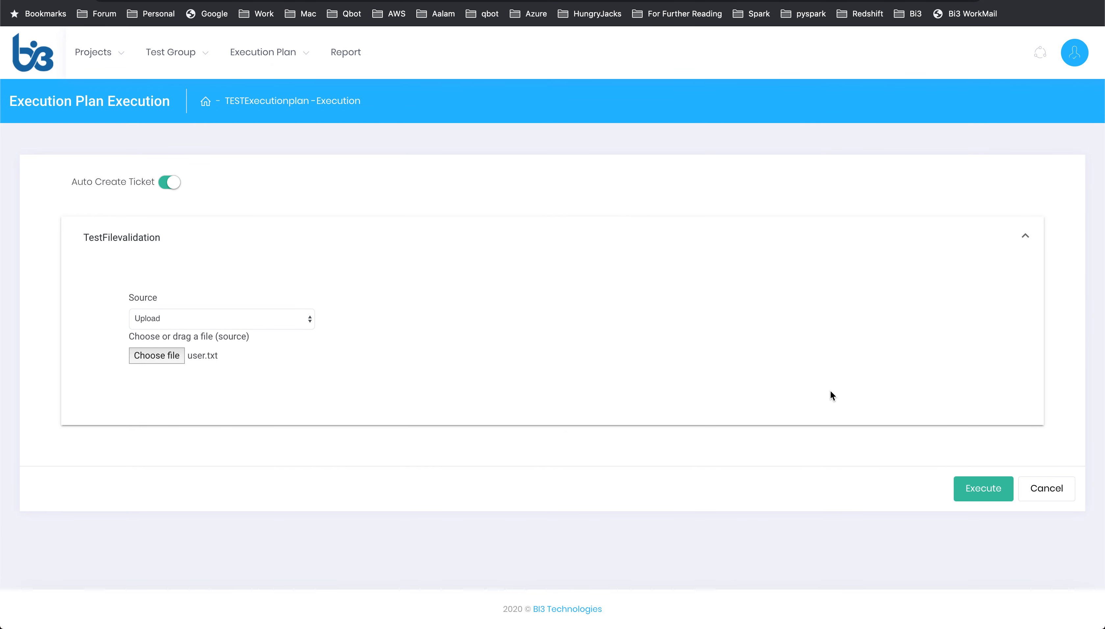
# Step: Execute the plan and confirm the execution
pyautogui.click(989, 488)
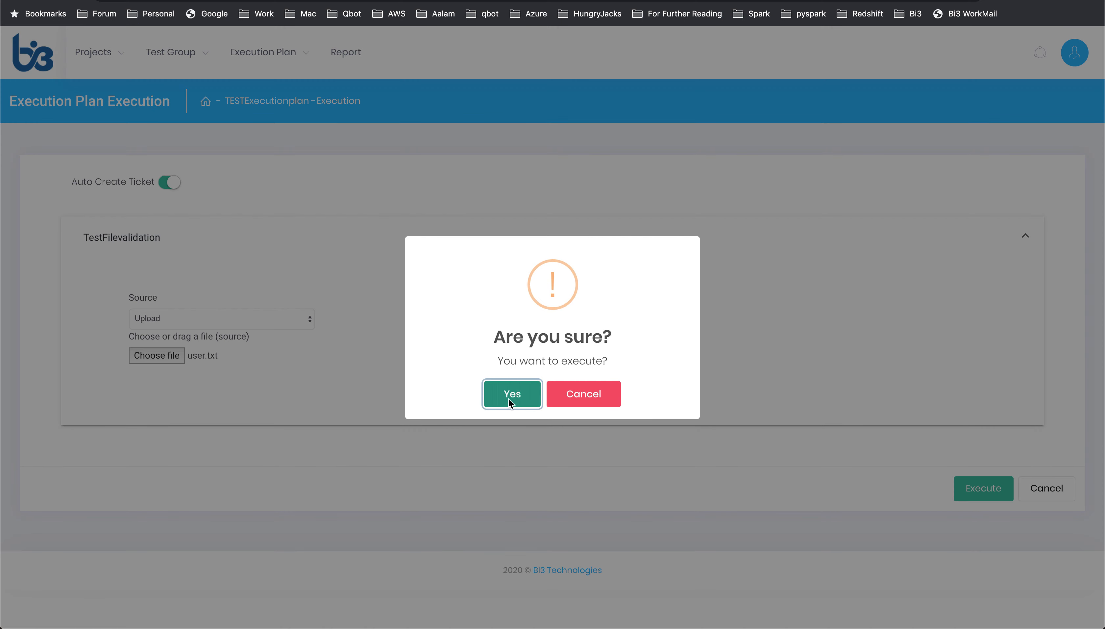
pyautogui.click(485, 392)
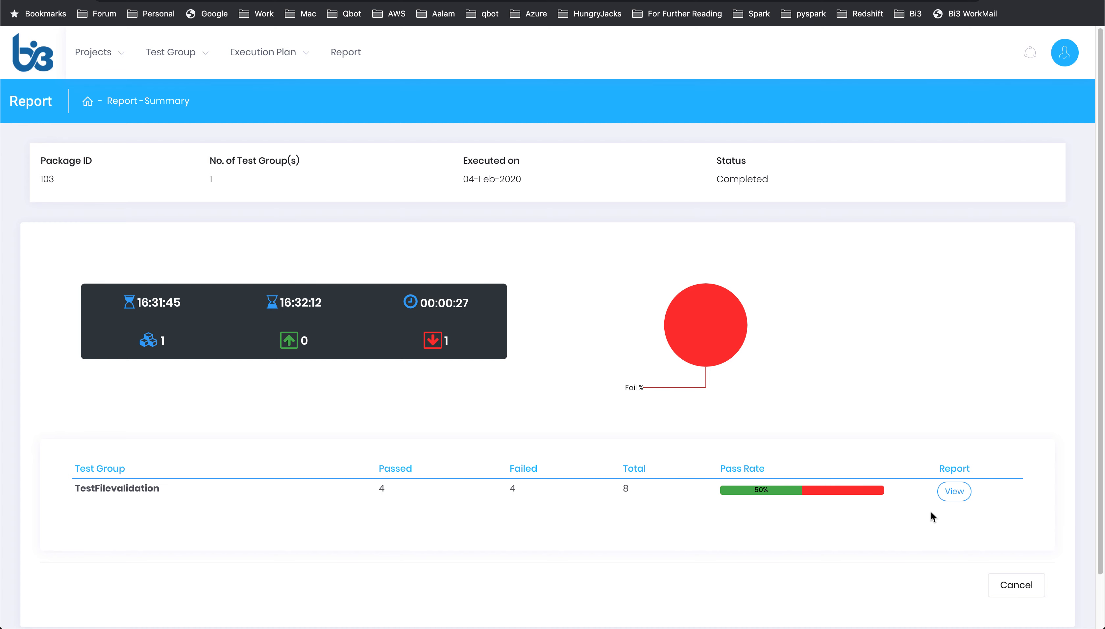
# Step: Open the TestFilevalidation report and switch to its Report Details
pyautogui.click(954, 491)
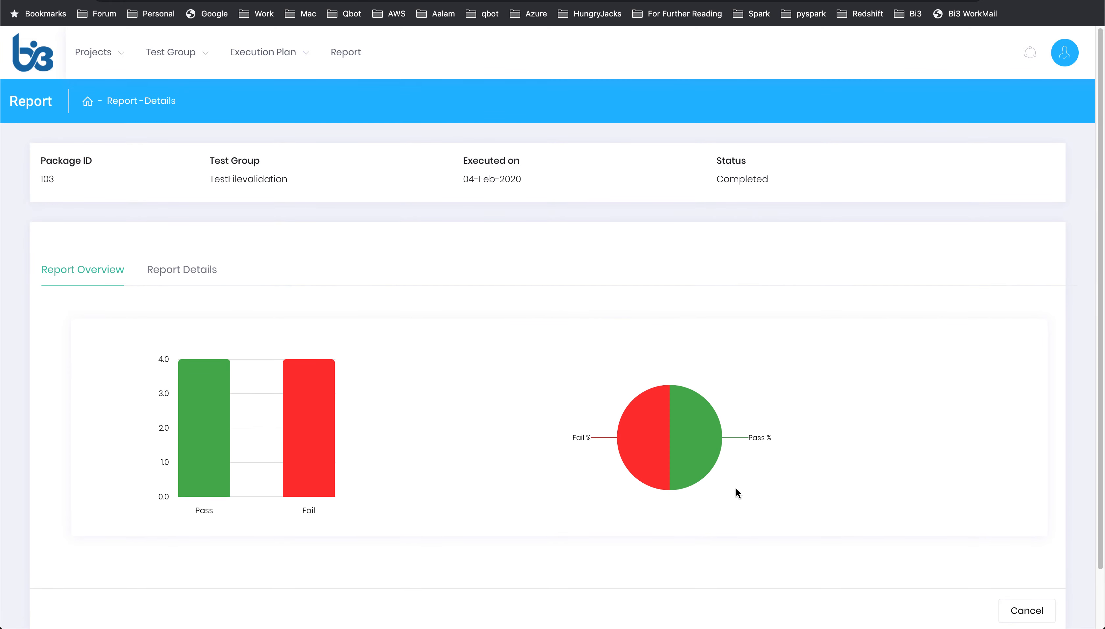
pyautogui.click(201, 274)
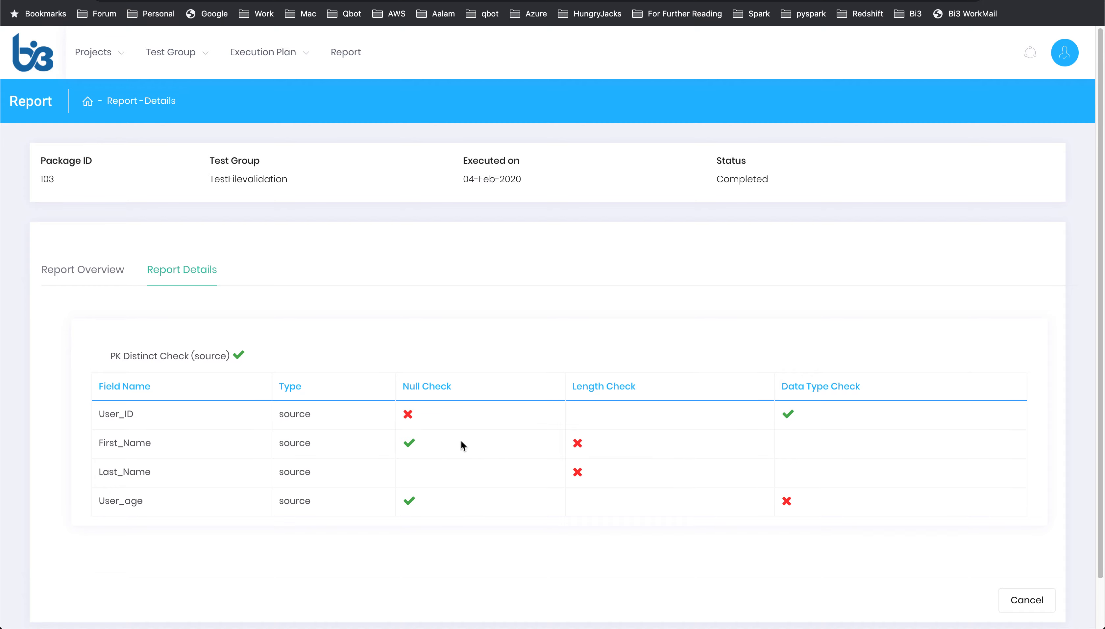
# Step: Open the failed Null Check details for User_ID and its ticket in Jira, then return and close the popup
pyautogui.click(412, 415)
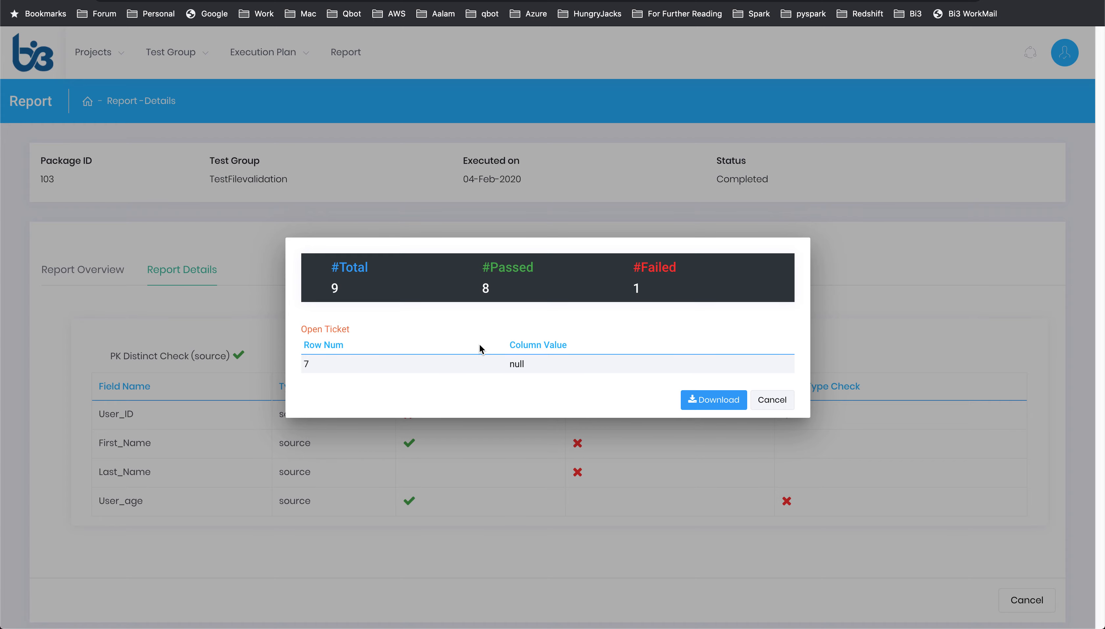
pyautogui.click(346, 334)
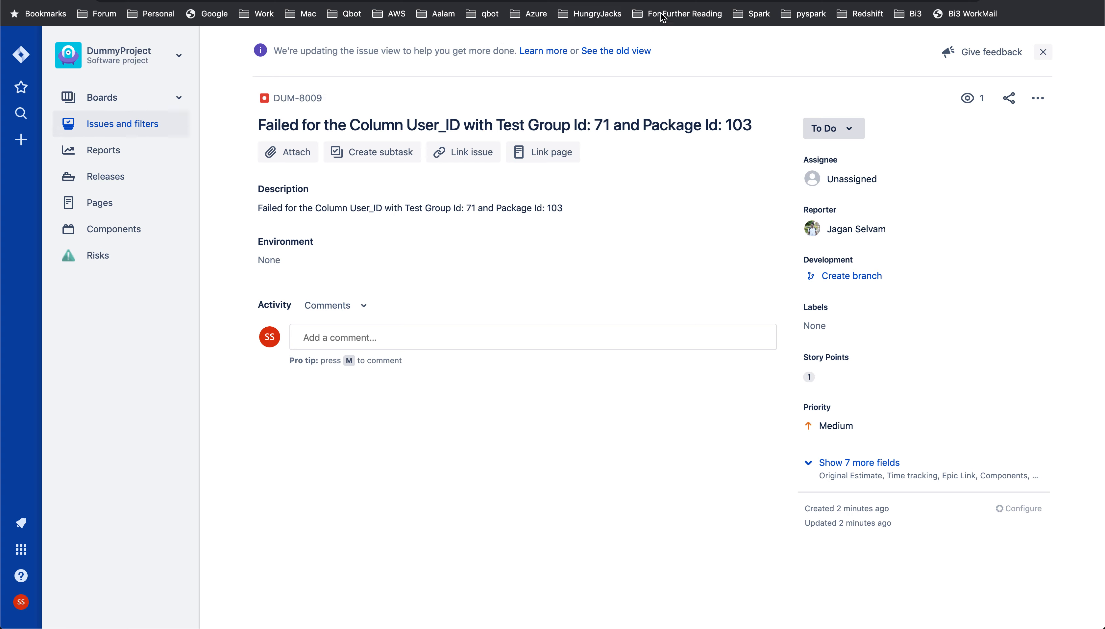
pyautogui.hotkey('ctrl', 'shift', 'Tab')
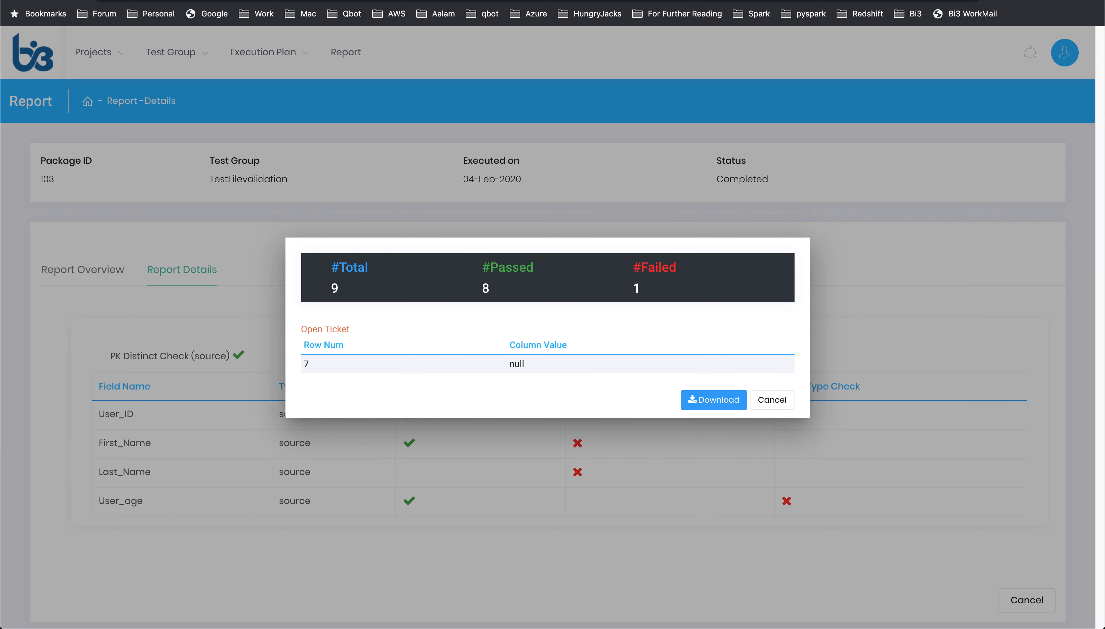
pyautogui.click(771, 400)
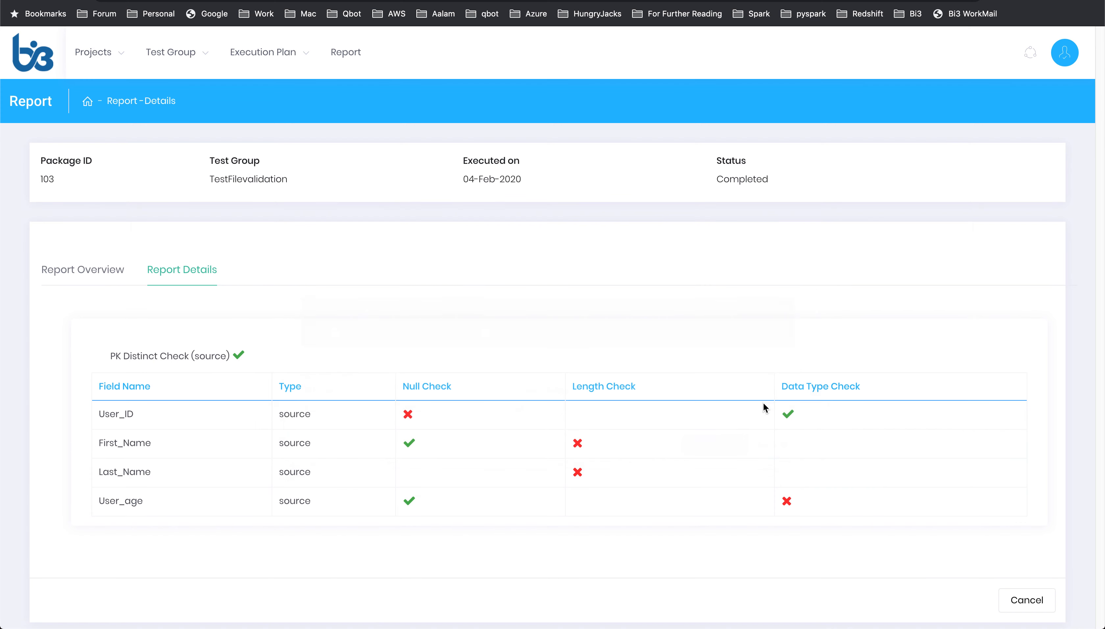
# Step: Inspect the failed Length Check for First_Name and the failed Data Type Check for User_age, closing each popup
pyautogui.click(578, 444)
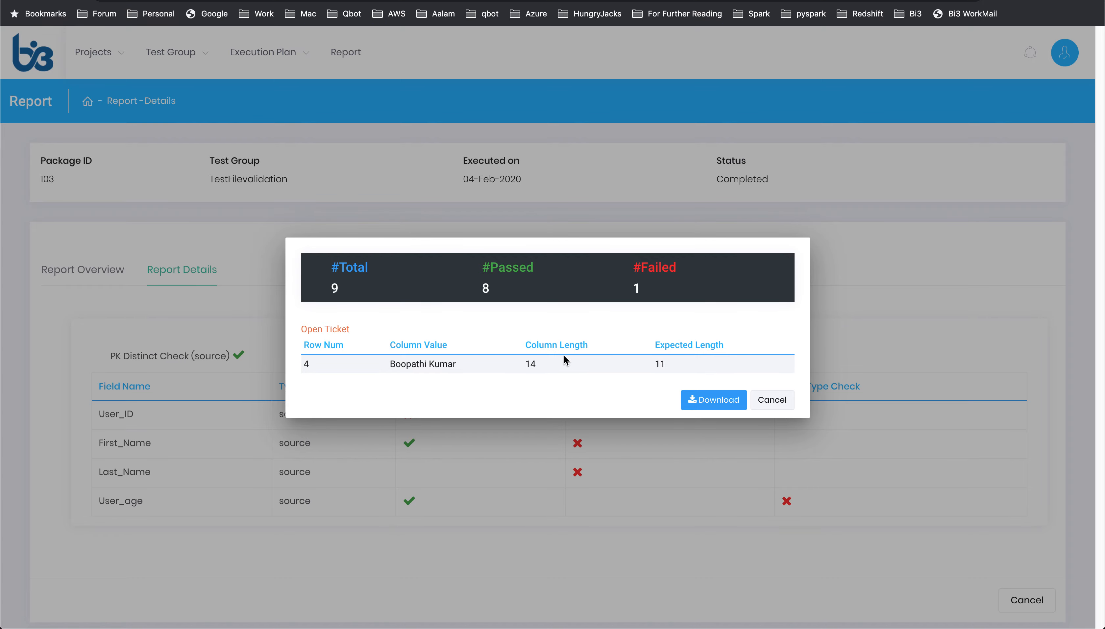
pyautogui.click(775, 403)
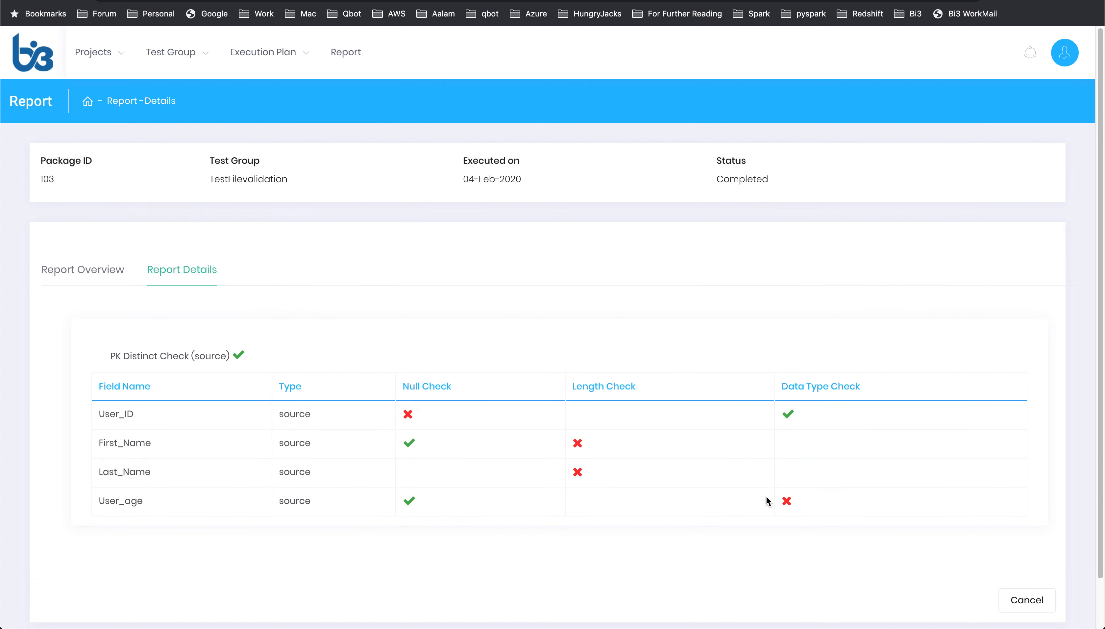
pyautogui.click(788, 502)
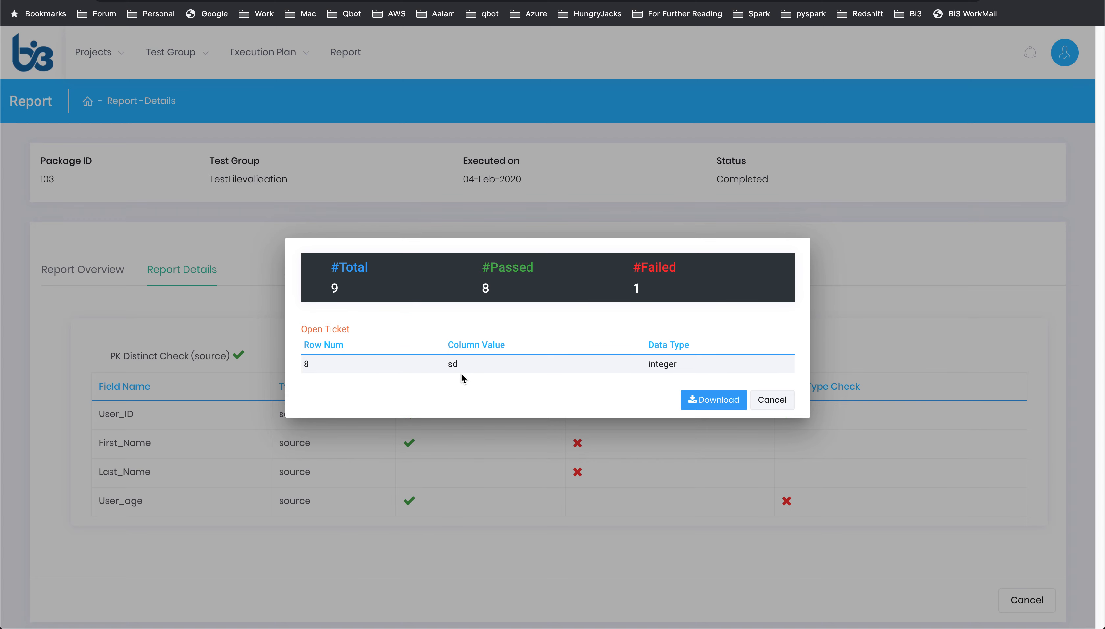
pyautogui.click(772, 399)
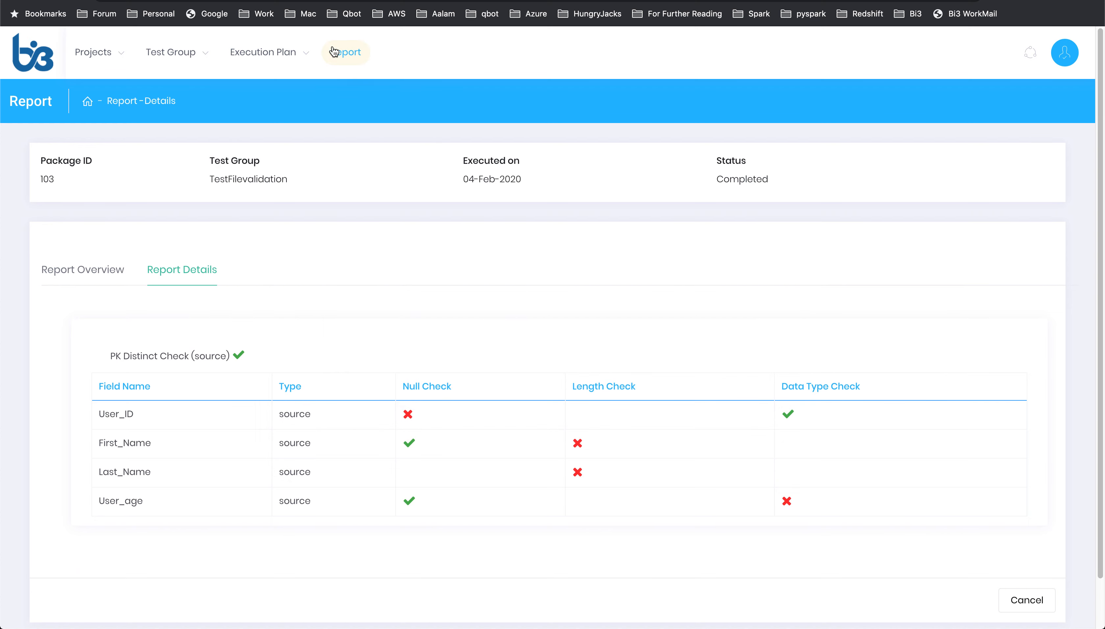
# Step: Open the Report section, expand TESTExecutionplan and view its latest run report
pyautogui.click(343, 53)
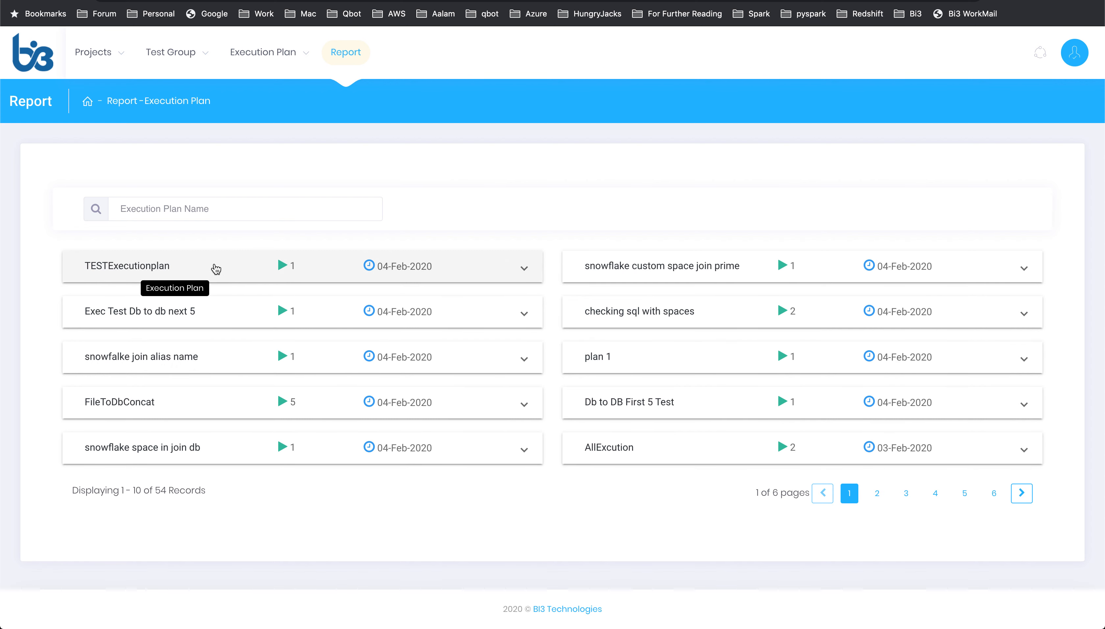
pyautogui.click(525, 271)
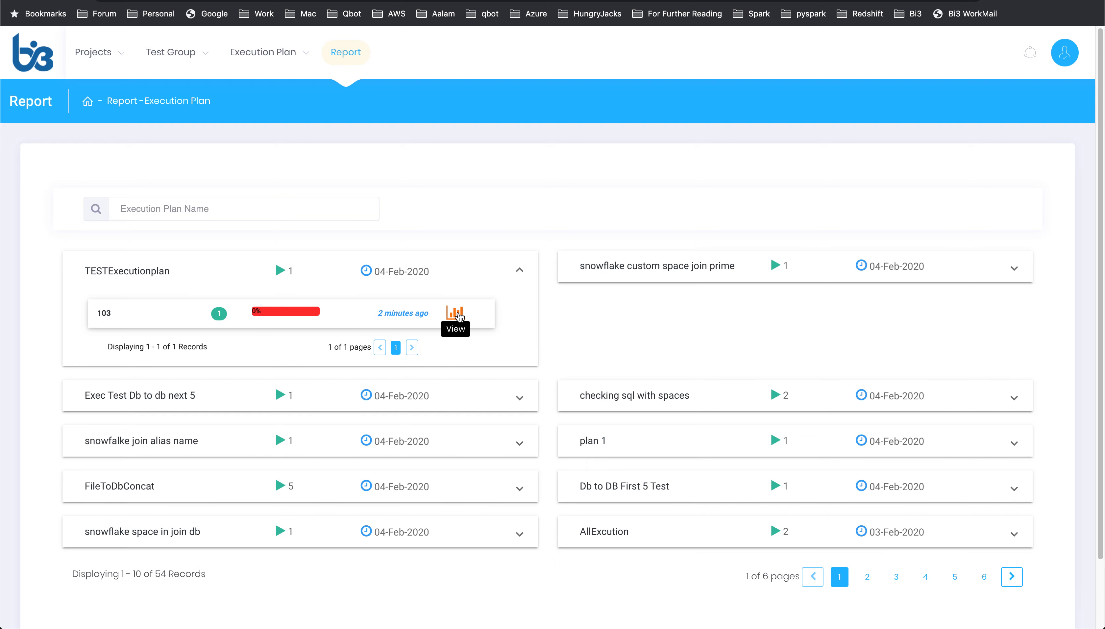
pyautogui.click(460, 315)
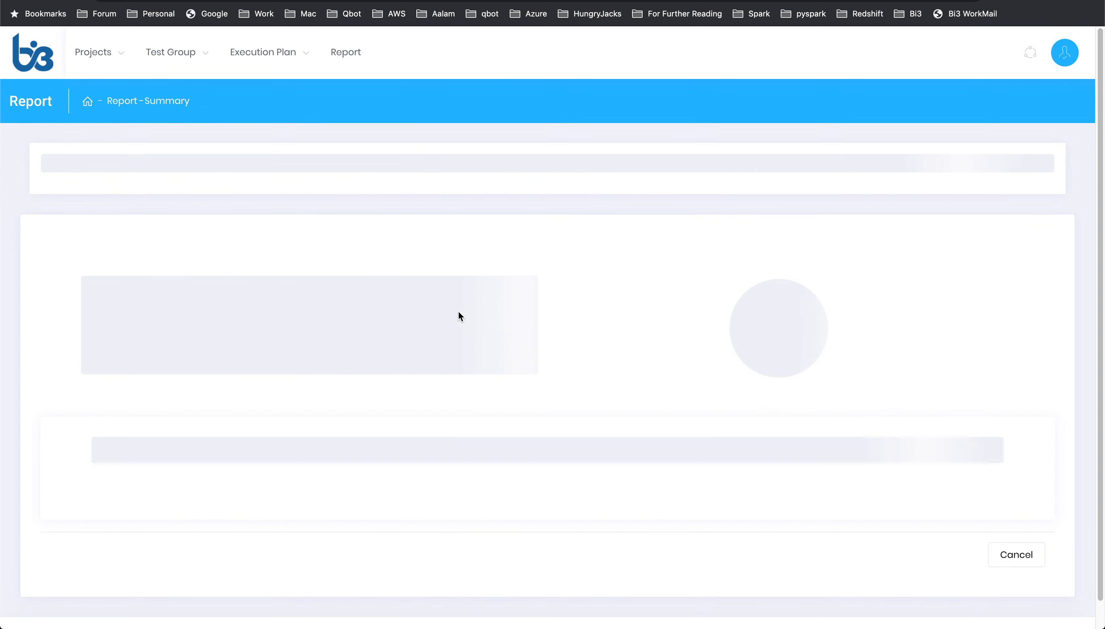